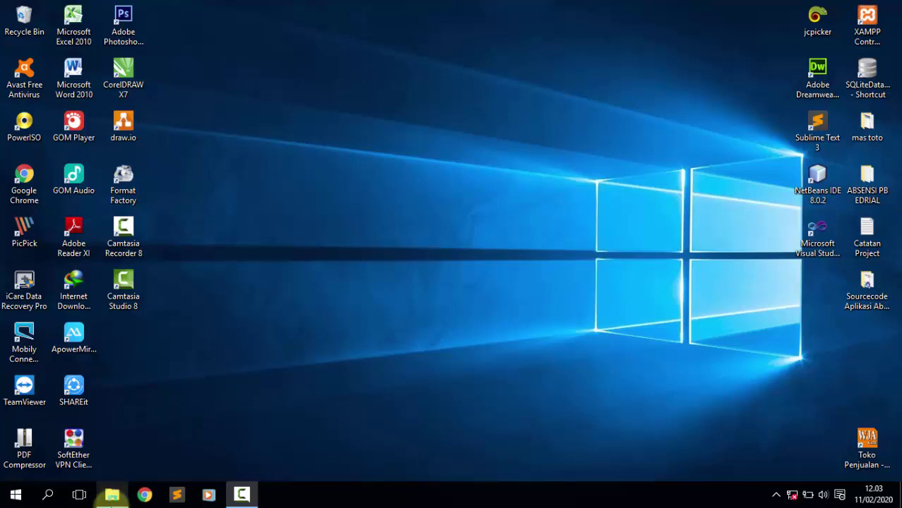
Locate the downloaded source-code ZIP in the Downloads folder, then hide that window.
mouse_move(113, 495)
left_click(101, 445)
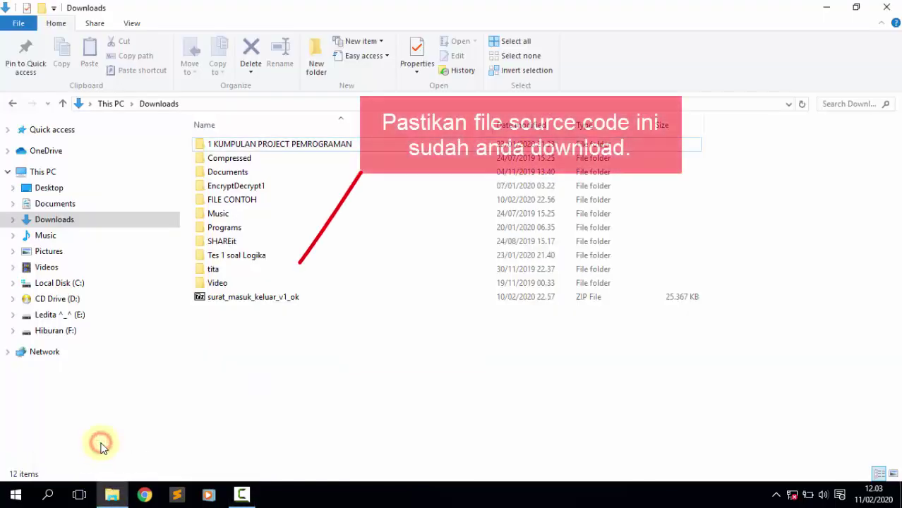
left_click(248, 302)
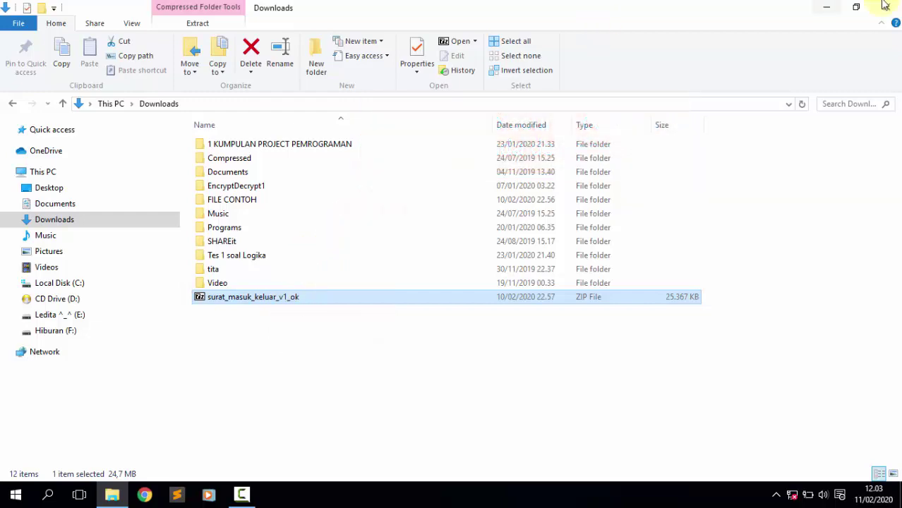
left_click(829, 7)
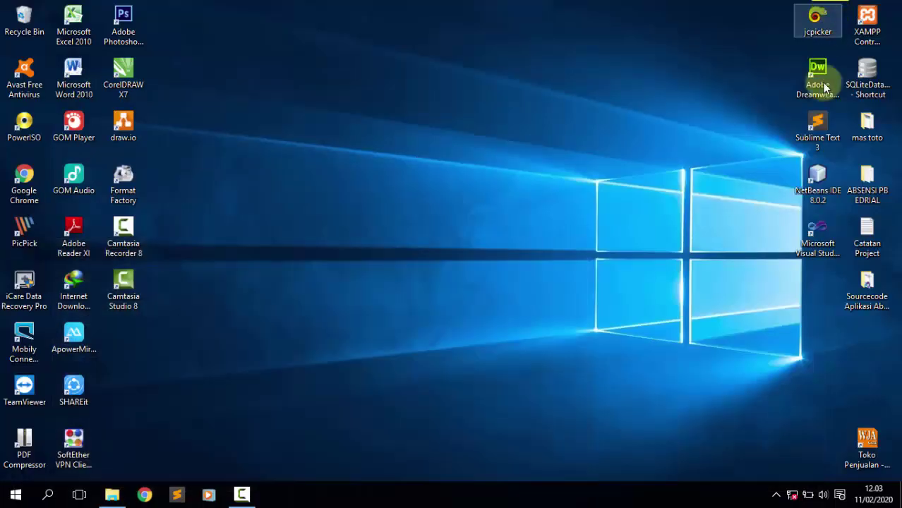
Launch XAMPP Control Panel, confirm Apache and MySQL run, highlight the 5.6.30 version line, then minimize.
left_click(856, 48)
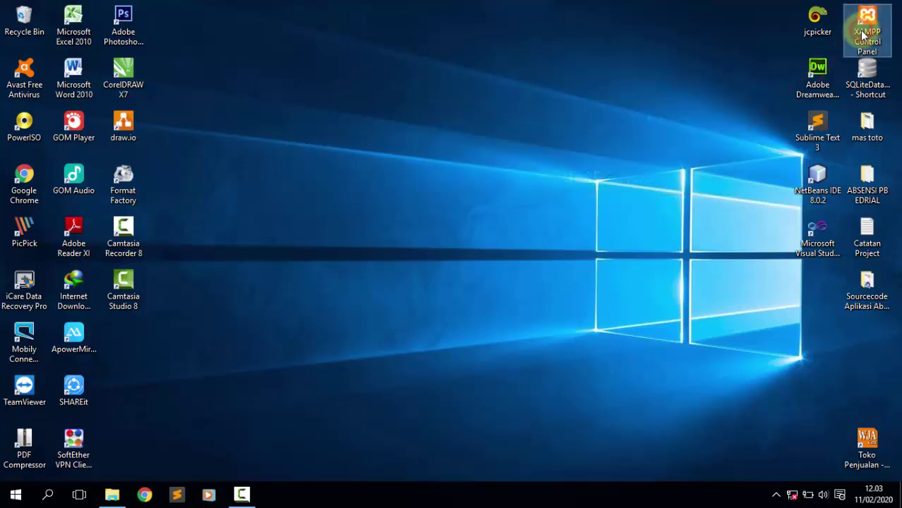
double_click(863, 35)
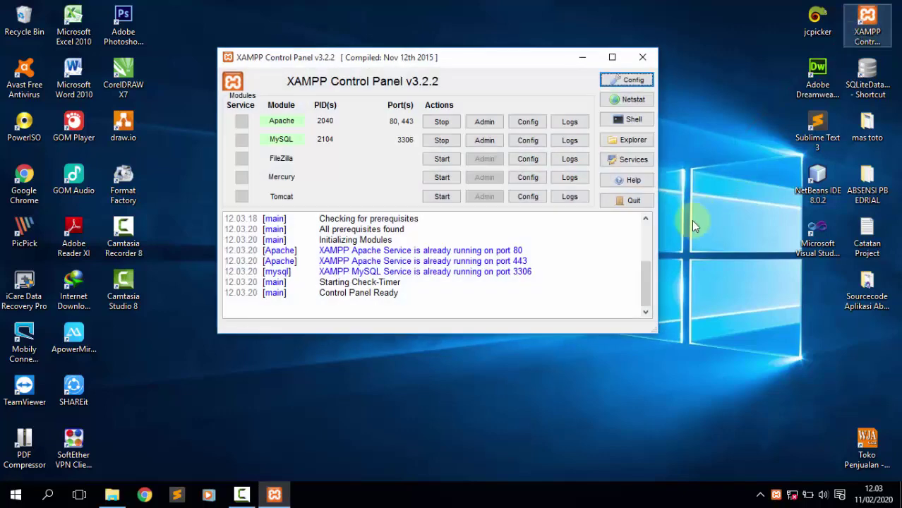
left_click(647, 275)
left_click_drag(647, 275, 648, 217)
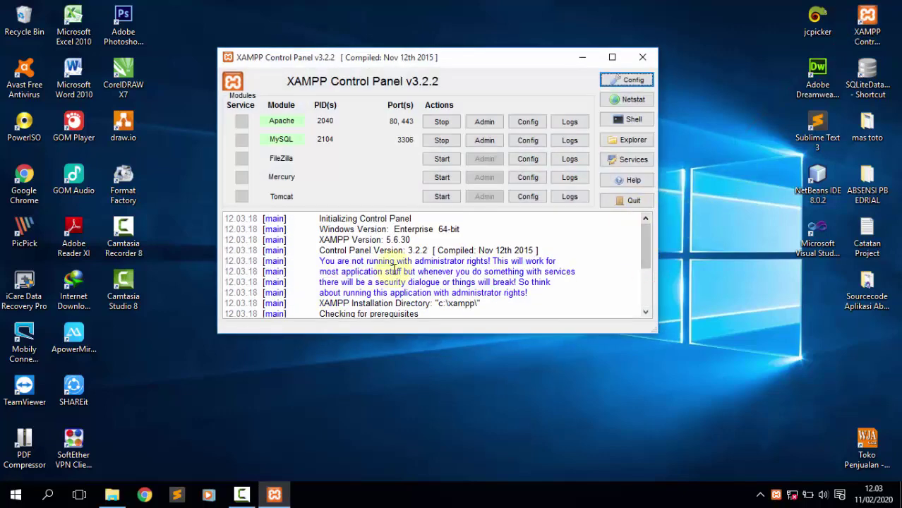
left_click_drag(410, 241, 338, 242)
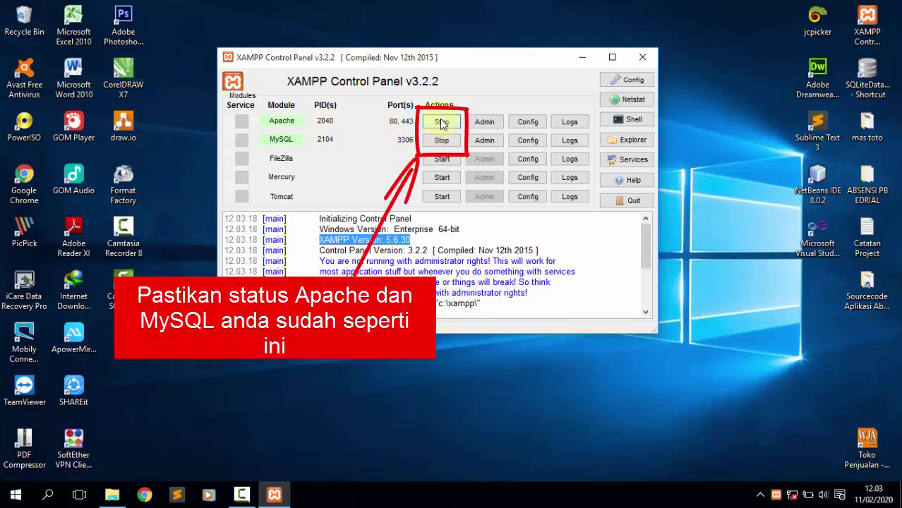
left_click(586, 58)
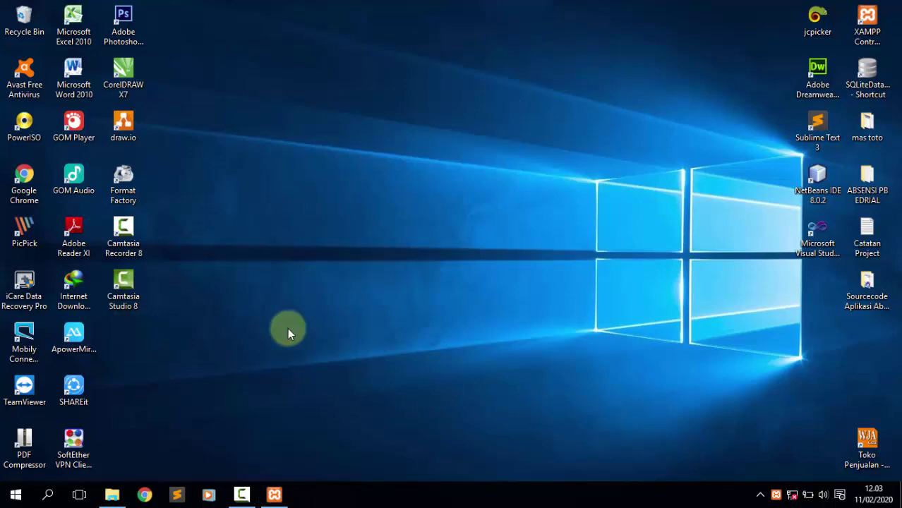
Open surat_masuk_keluar_v1_ok.zip in 7-Zip and drag its surat_masuk_keluar_v1_ok folder into Downloads.
left_click(111, 498)
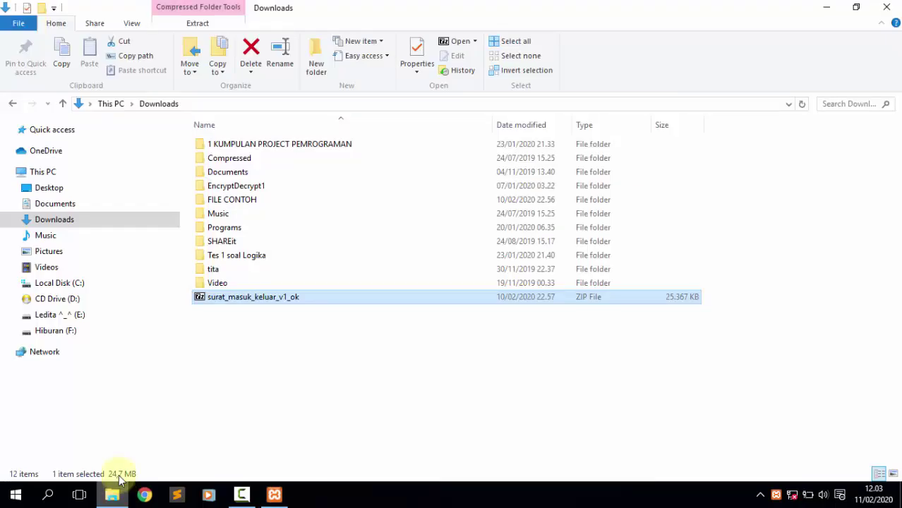
double_click(262, 300)
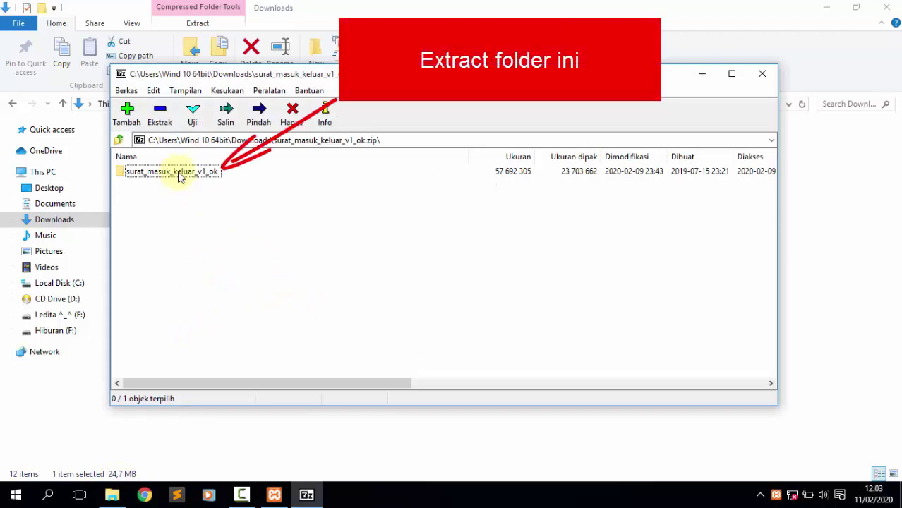
left_click(192, 174)
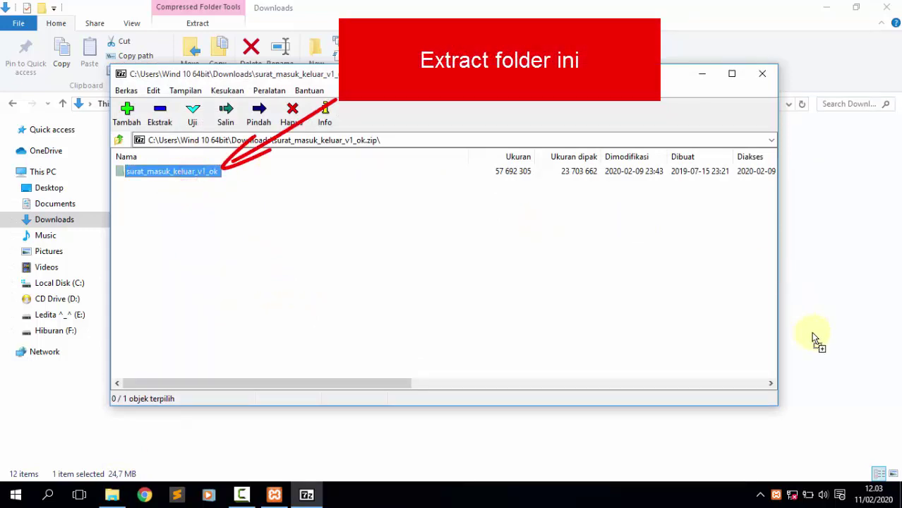
left_click_drag(813, 334, 814, 337)
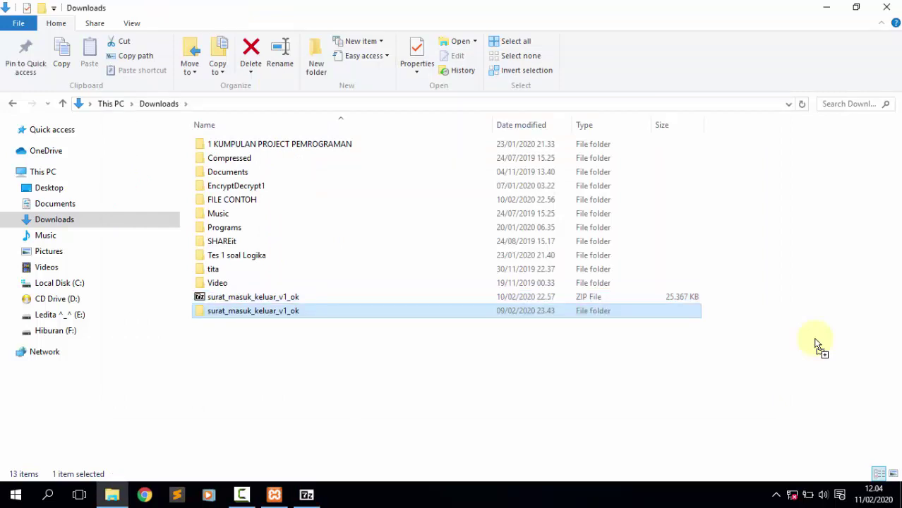
Cut the surat_masuk_keluar_v1_ok folder from Downloads and paste it into C:\xampp\htdocs.
right_click(278, 319)
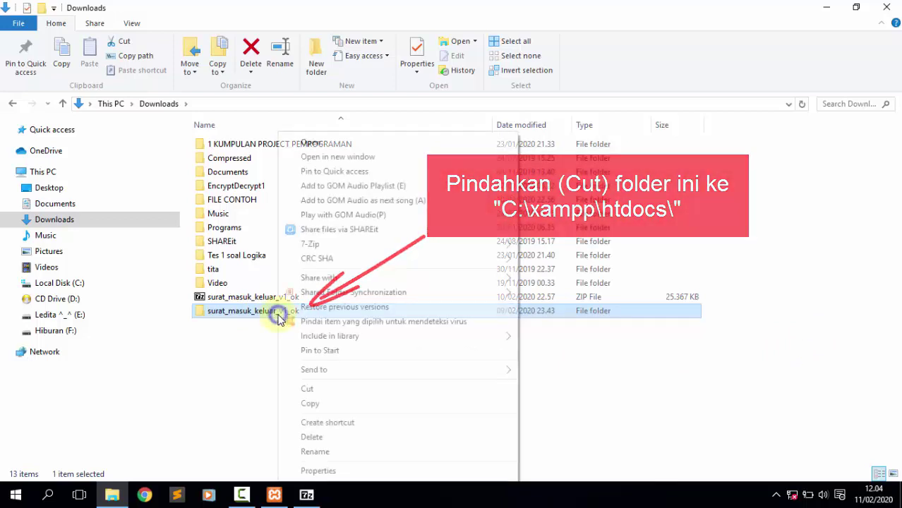
left_click(305, 391)
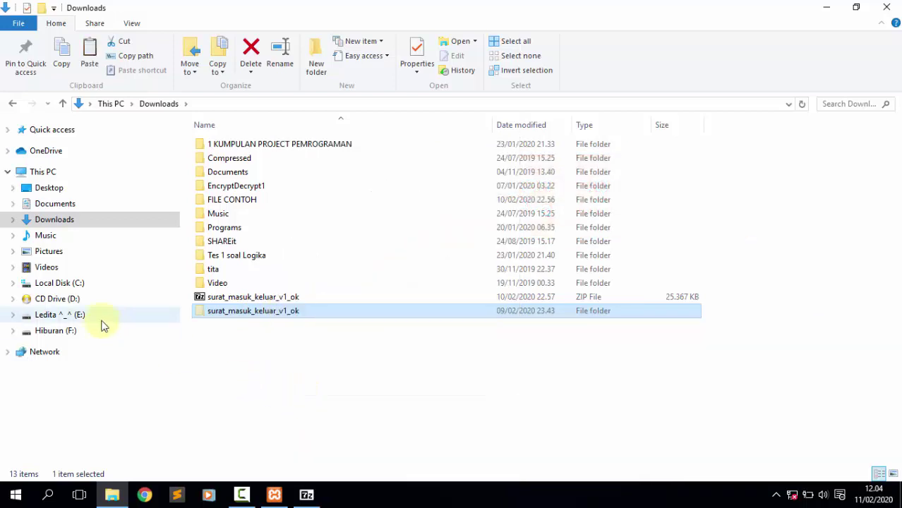
left_click(70, 284)
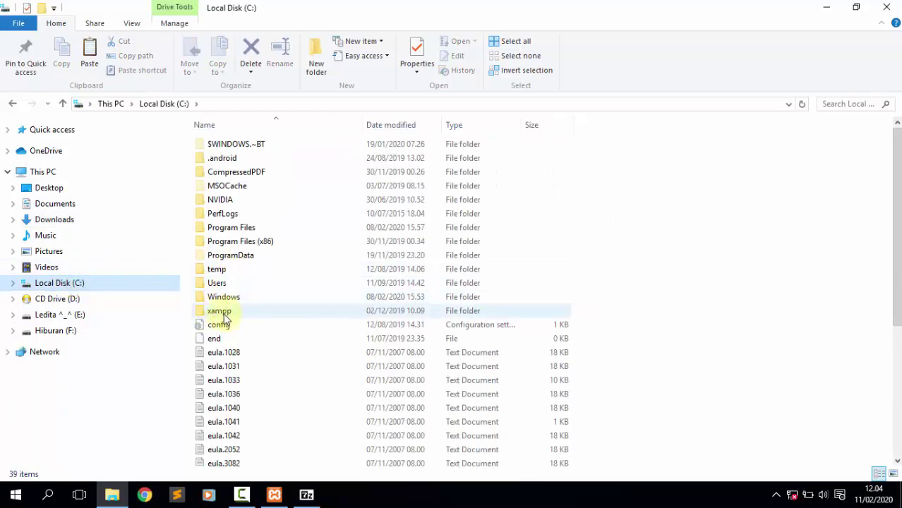
double_click(230, 314)
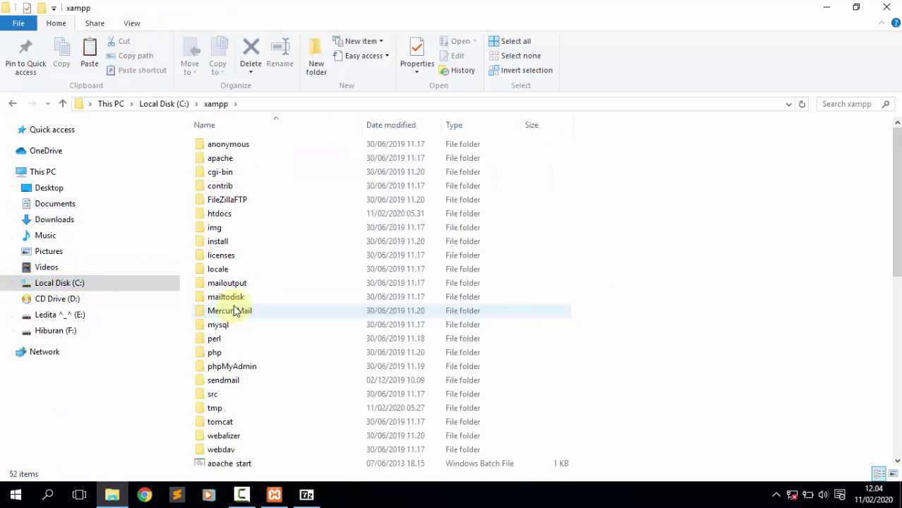
double_click(240, 220)
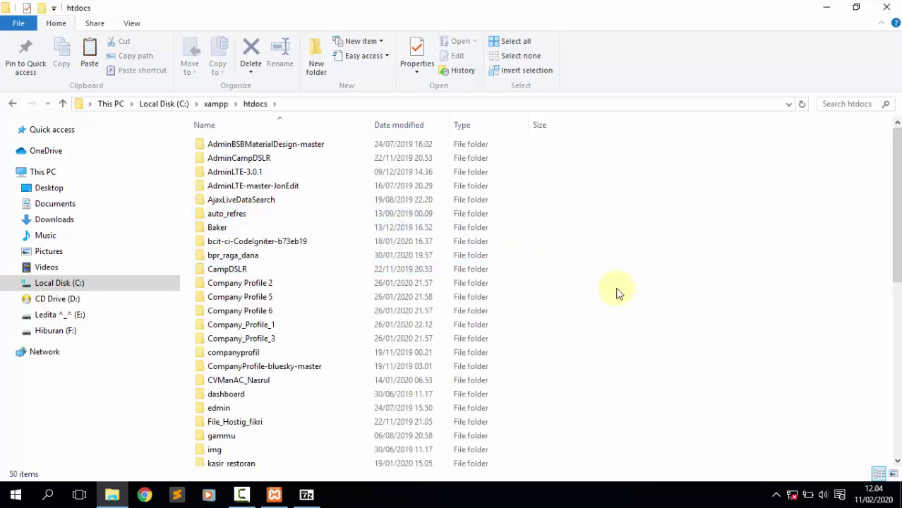
right_click(617, 266)
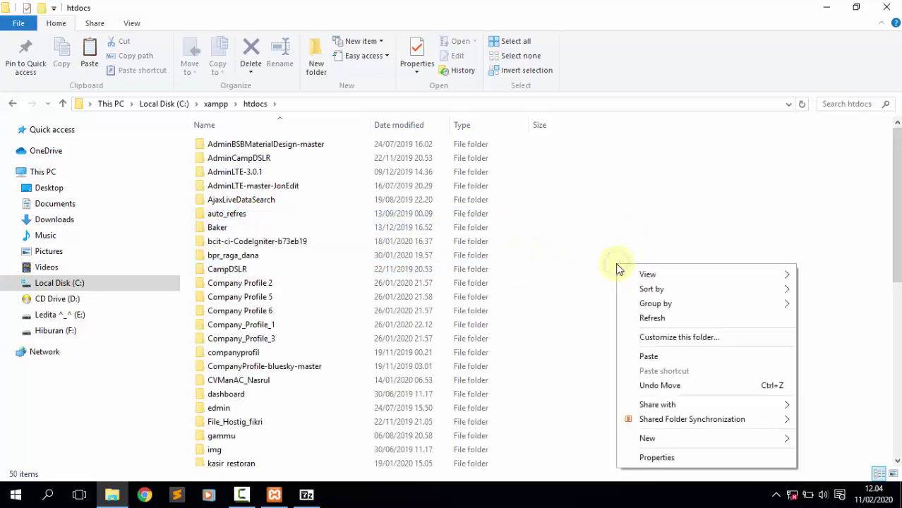
left_click(649, 360)
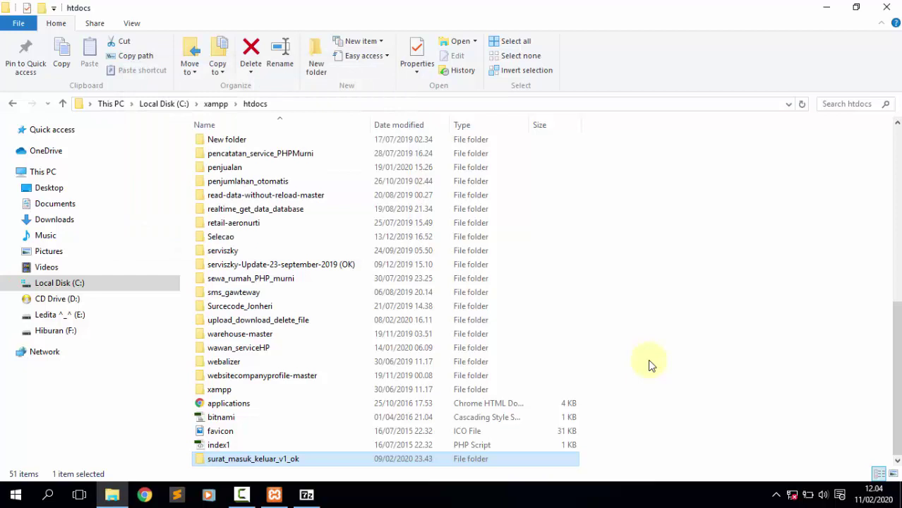
Minimize the htdocs Explorer window and close the 7-Zip archive.
left_click(829, 7)
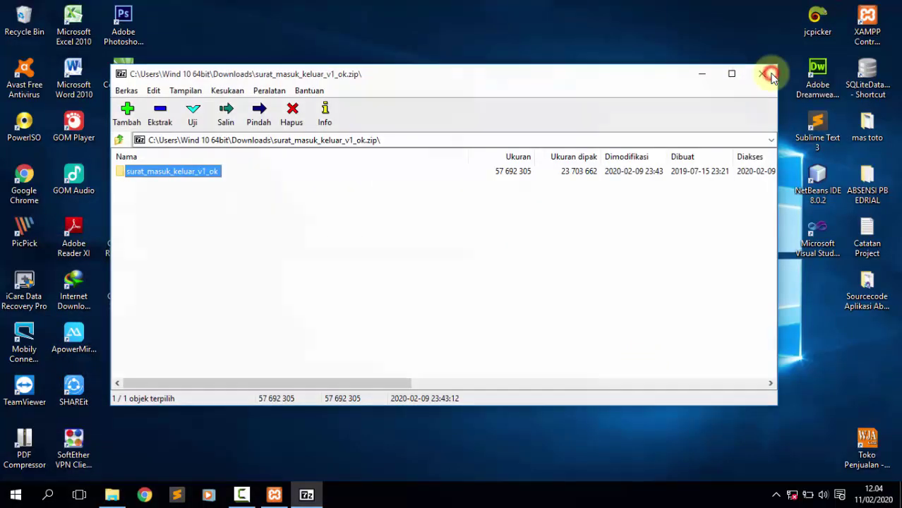
left_click(771, 74)
left_click(446, 168)
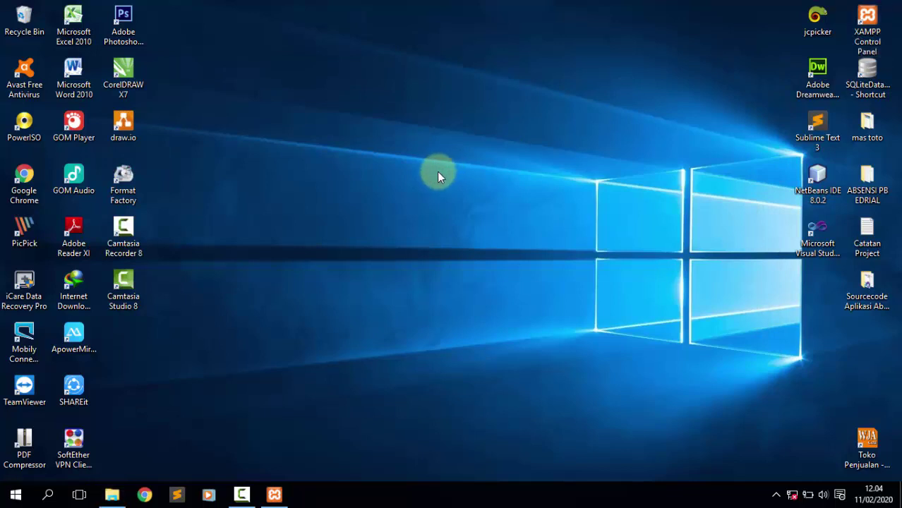
Launch Sublime Text 3 from its desktop shortcut.
left_click(39, 173)
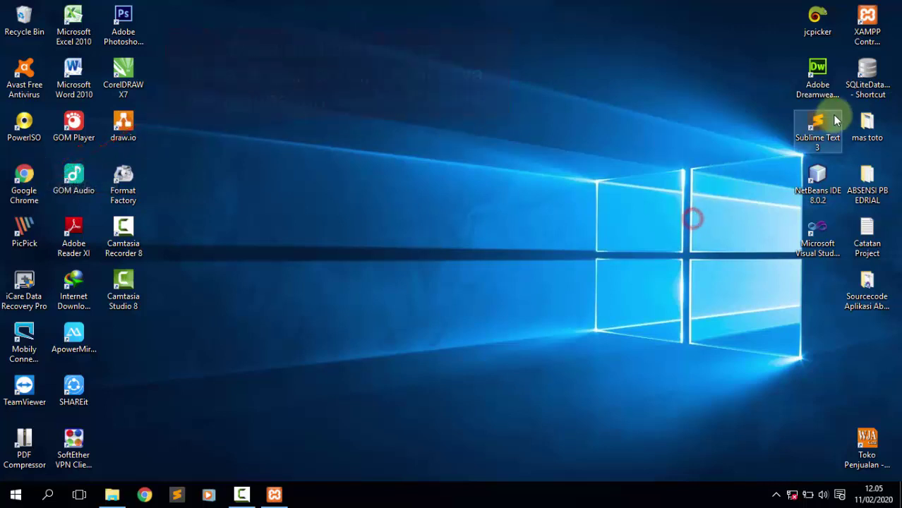
left_click(819, 131)
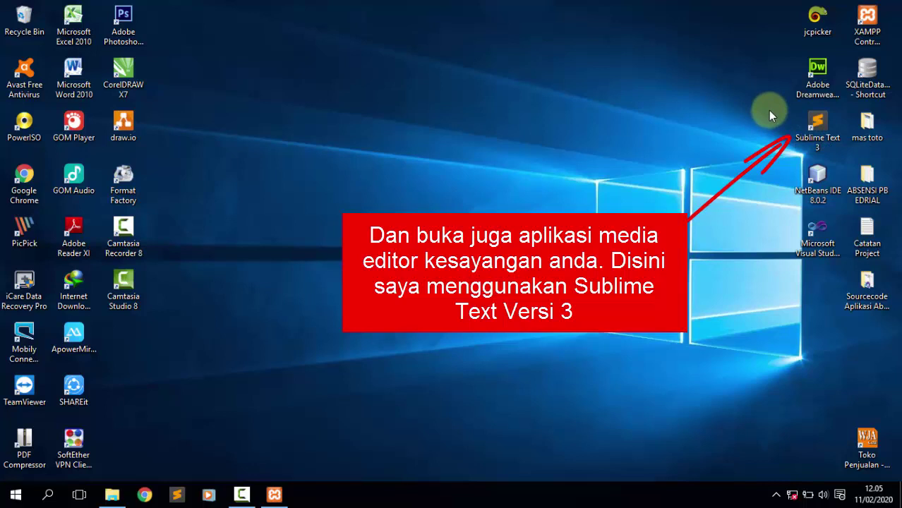
double_click(812, 122)
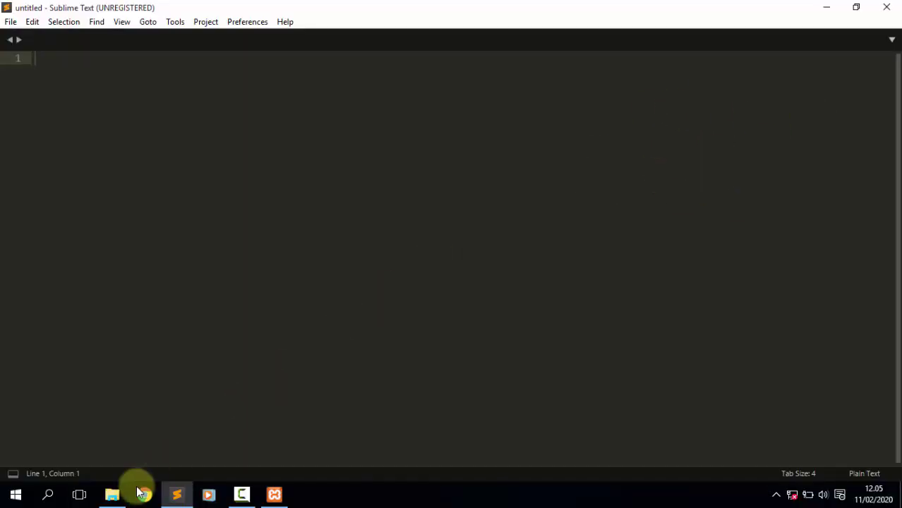
Drag surat_masuk_keluar_v1_ok from htdocs into Sublime Text as a project, then minimize both windows.
mouse_move(113, 492)
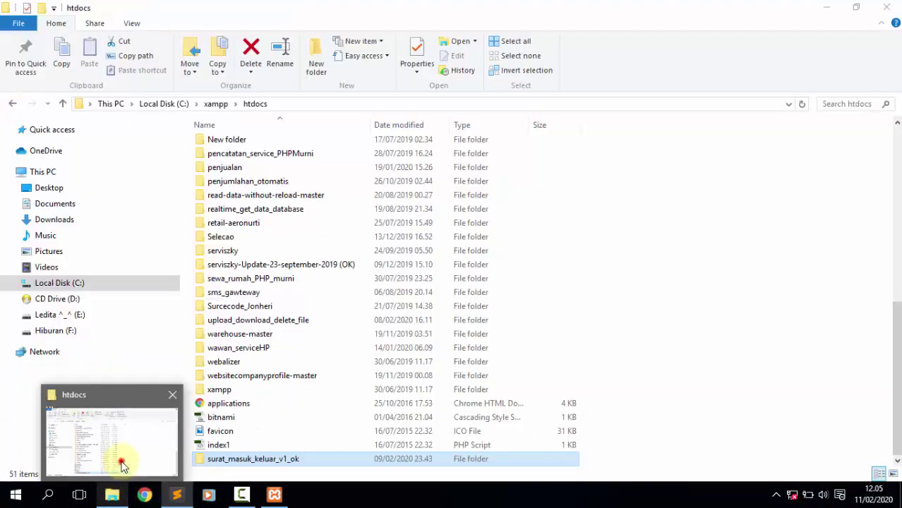
left_click(121, 463)
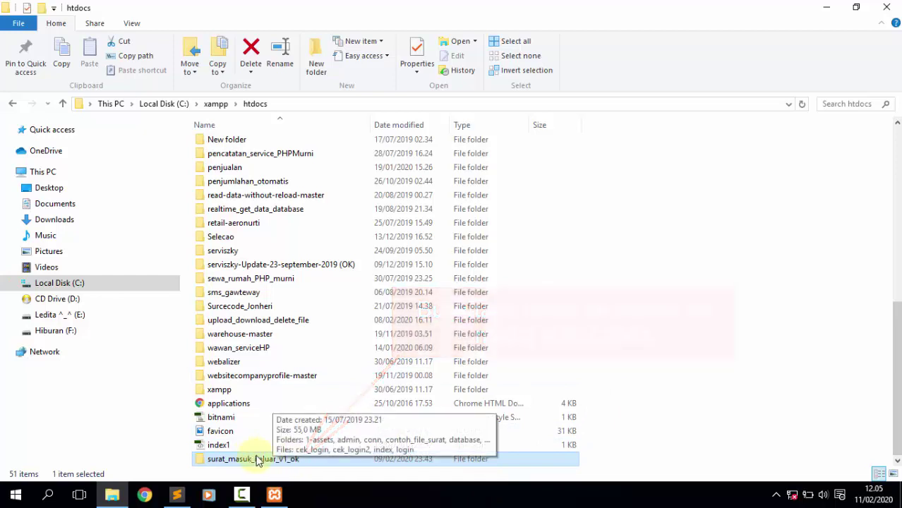
left_click_drag(273, 459, 103, 267)
left_click_drag(90, 181, 90, 182)
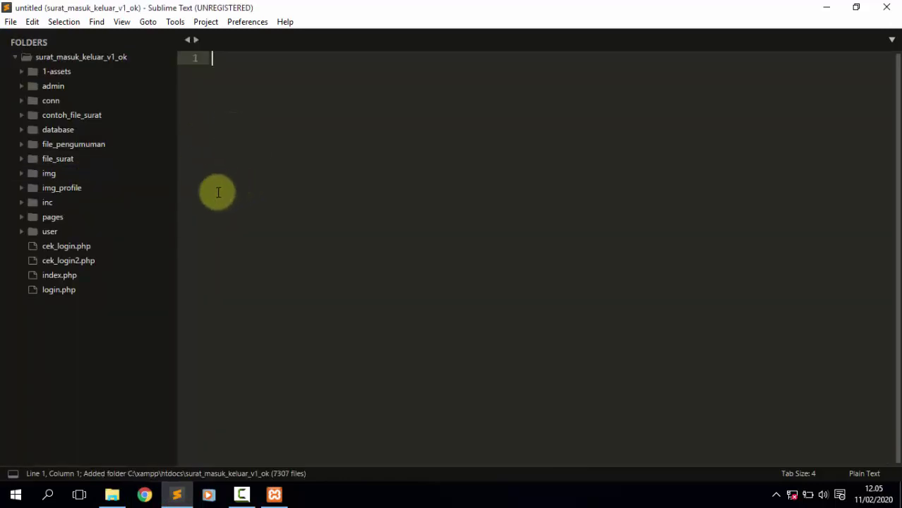
left_click(830, 7)
left_click(829, 7)
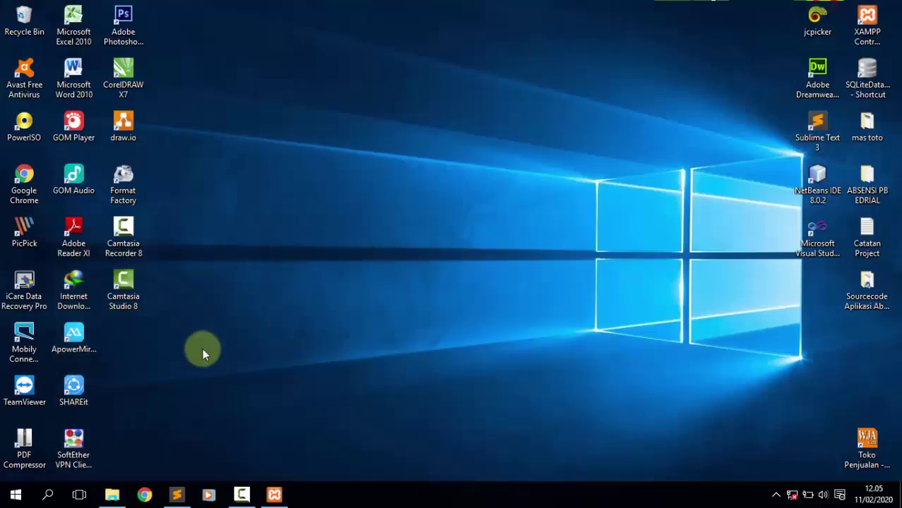
Launch Google Chrome and bring the htdocs Explorer window forward.
left_click(39, 180)
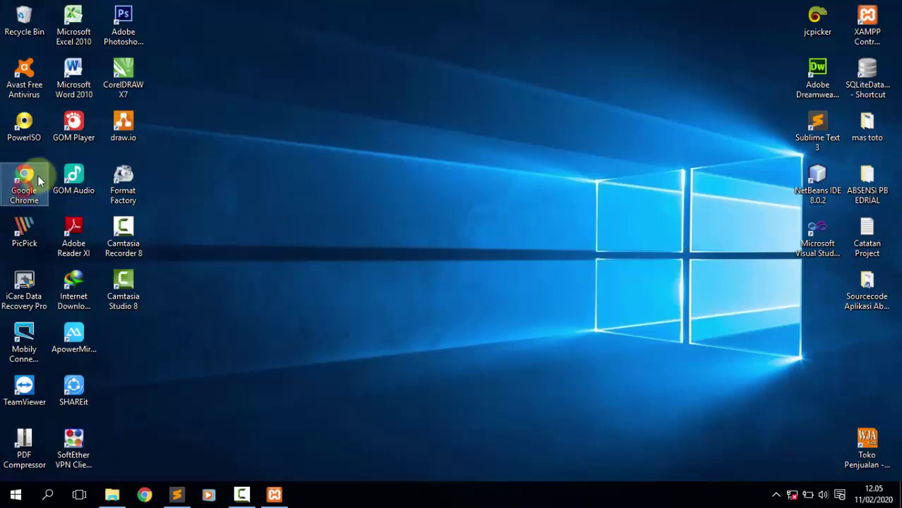
double_click(33, 176)
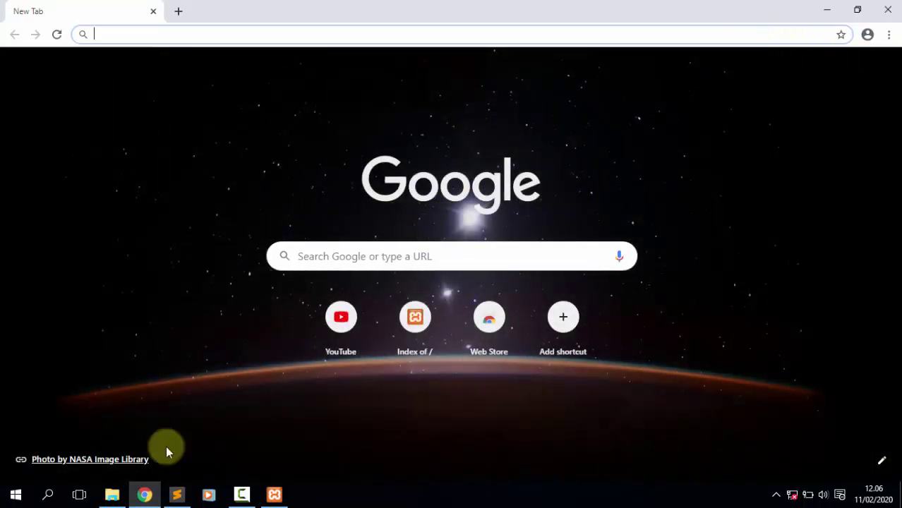
mouse_move(118, 482)
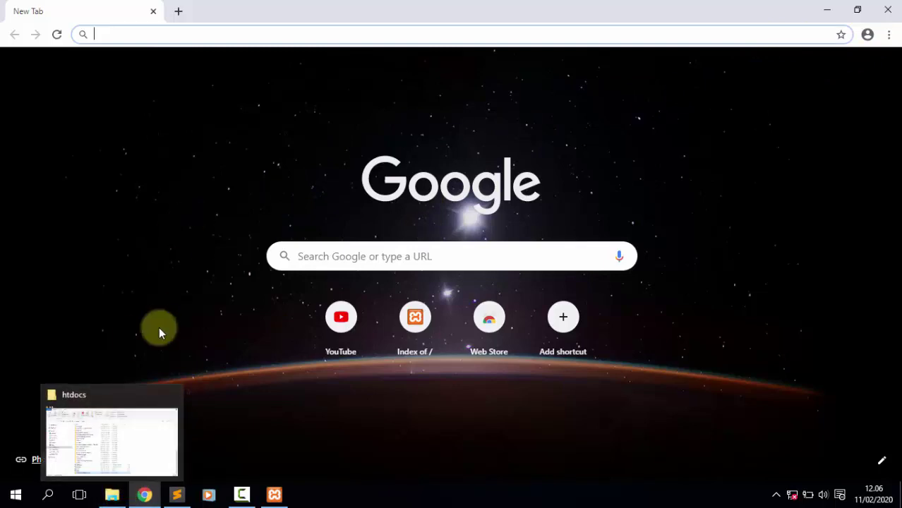
left_click(111, 497)
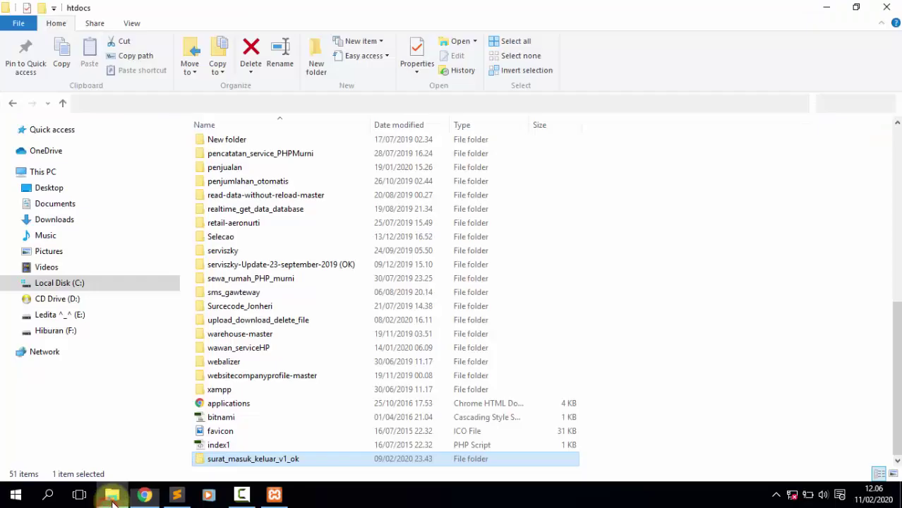
Copy the surat_masuk_keluar_v1_ok folder name via Rename without changing it, then return to Chrome.
right_click(304, 459)
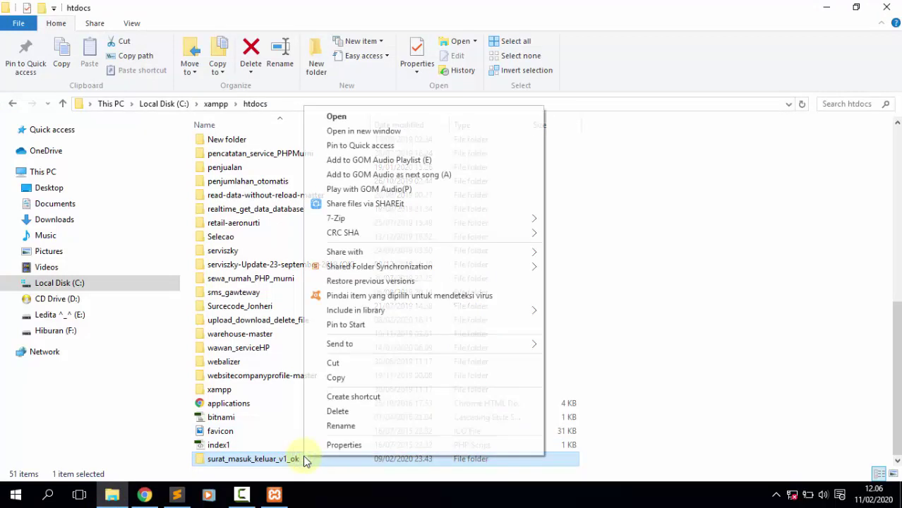
left_click(341, 426)
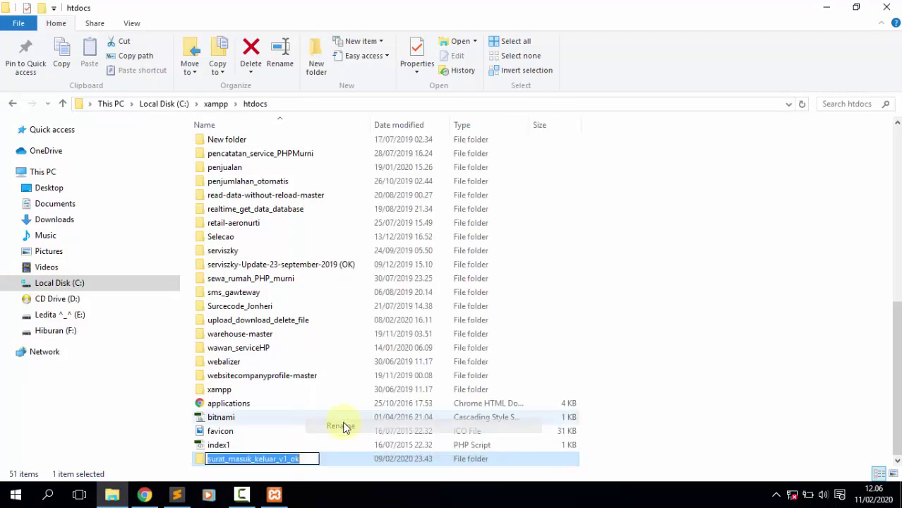
right_click(287, 461)
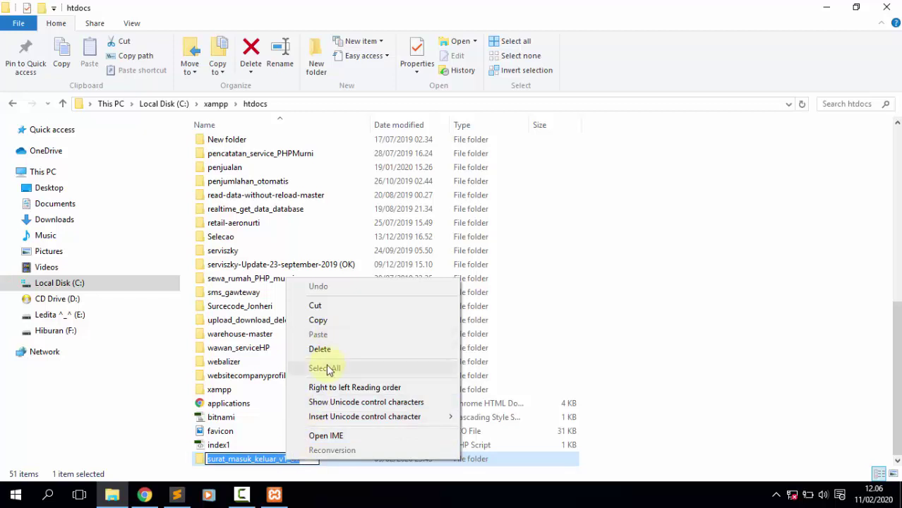
left_click(318, 322)
left_click(649, 344)
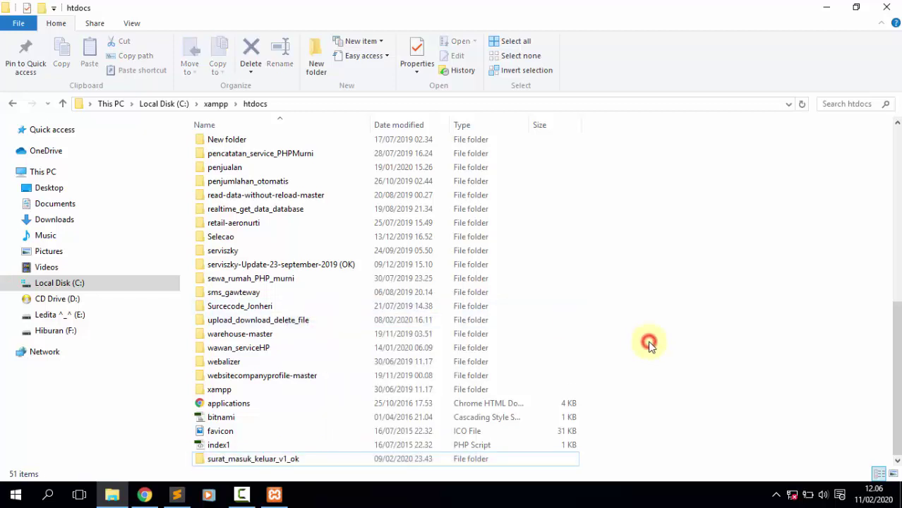
left_click(144, 495)
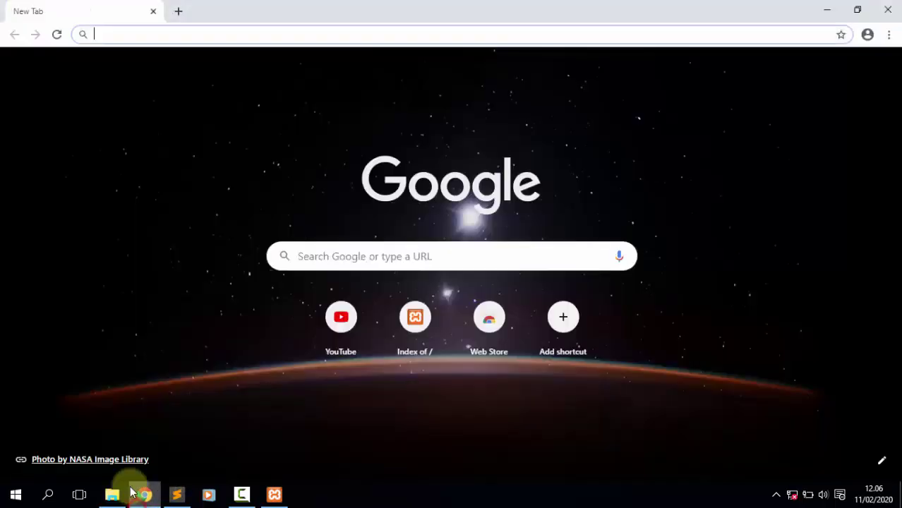
Load localhost/surat_masuk_keluar_v1_ok in Chrome by pasting the copied folder name after localhost/.
left_click(117, 34)
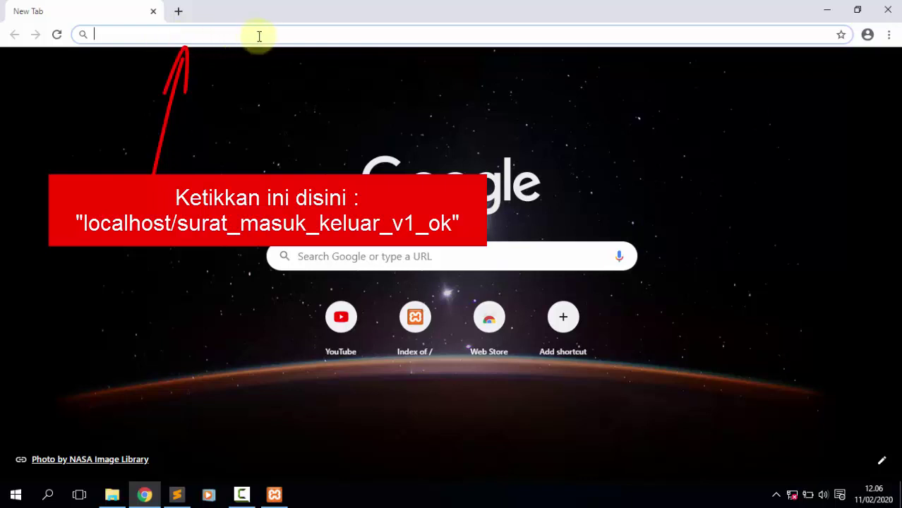
type("loca")
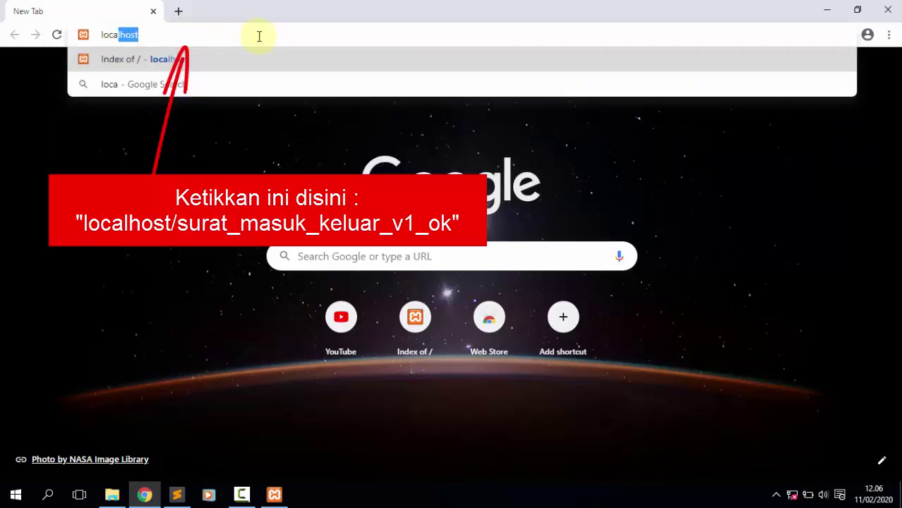
type("lhost/")
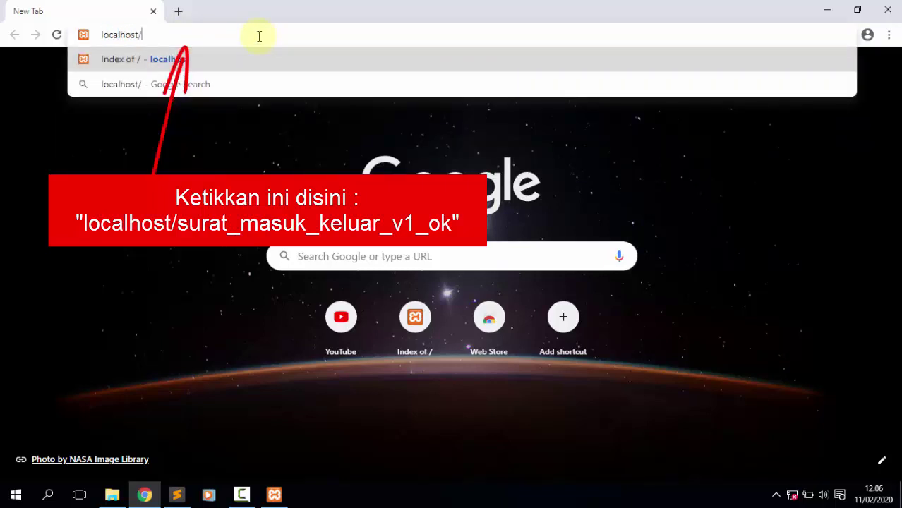
right_click(204, 34)
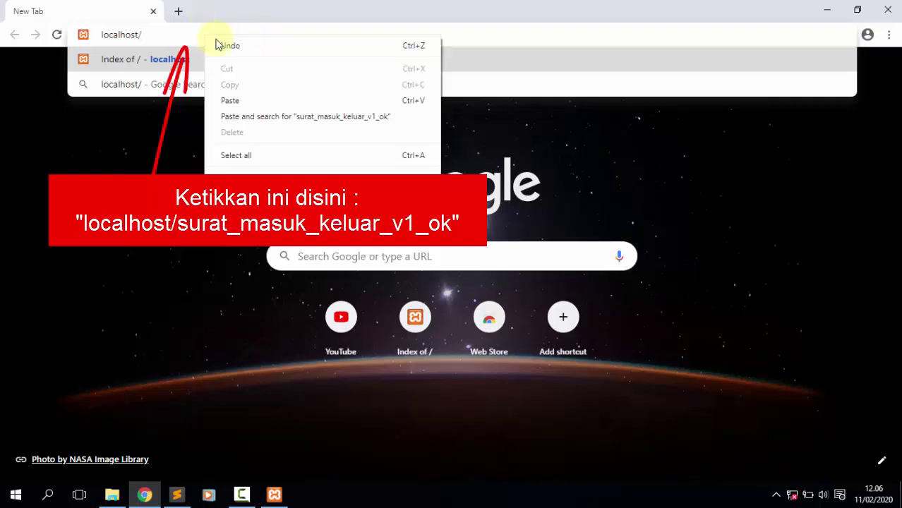
left_click(235, 103)
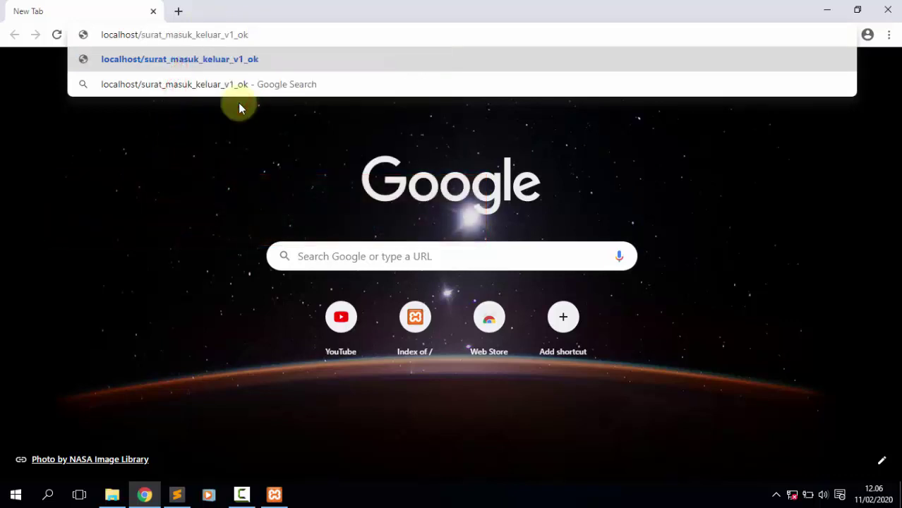
key("Return")
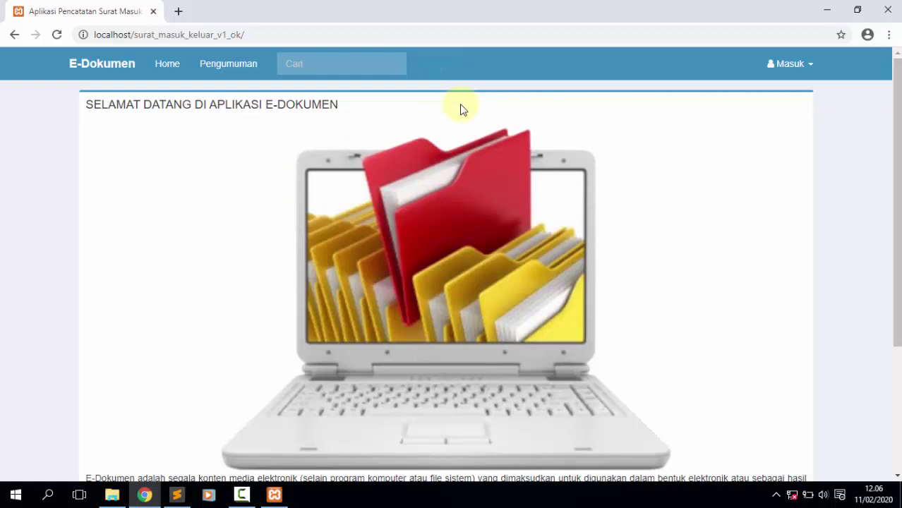
View the Pengumuman announcements page, then go back to the Home welcome page.
left_click(246, 70)
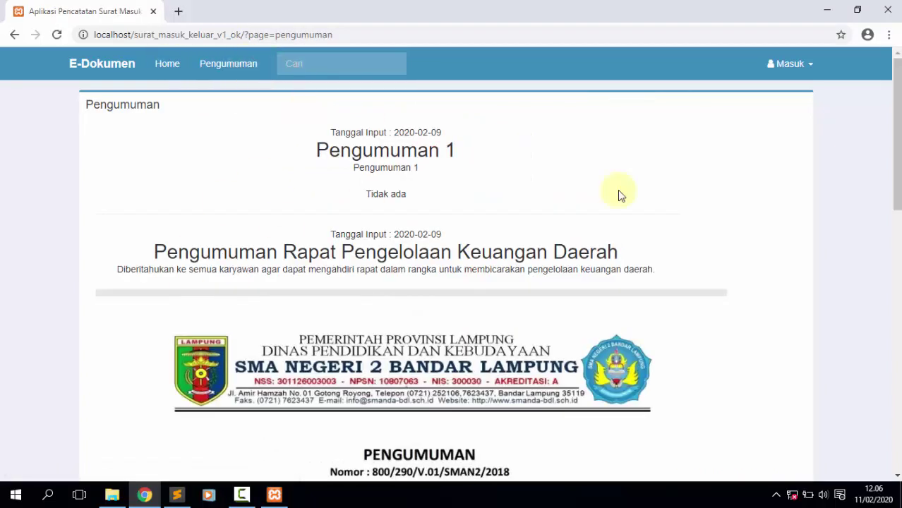
left_click_drag(897, 116, 551, 69)
left_click(181, 65)
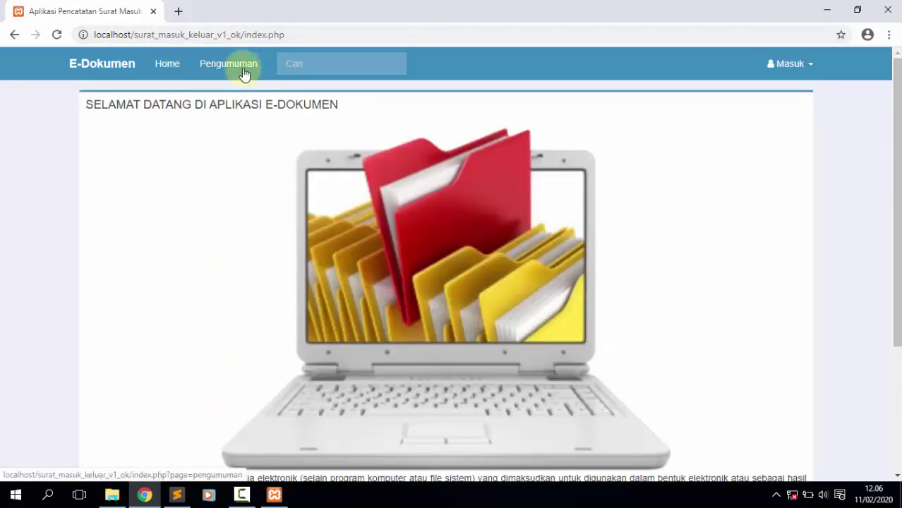
Open a second Chrome tab and enter the localhost/phpmyadmin address.
left_click(178, 12)
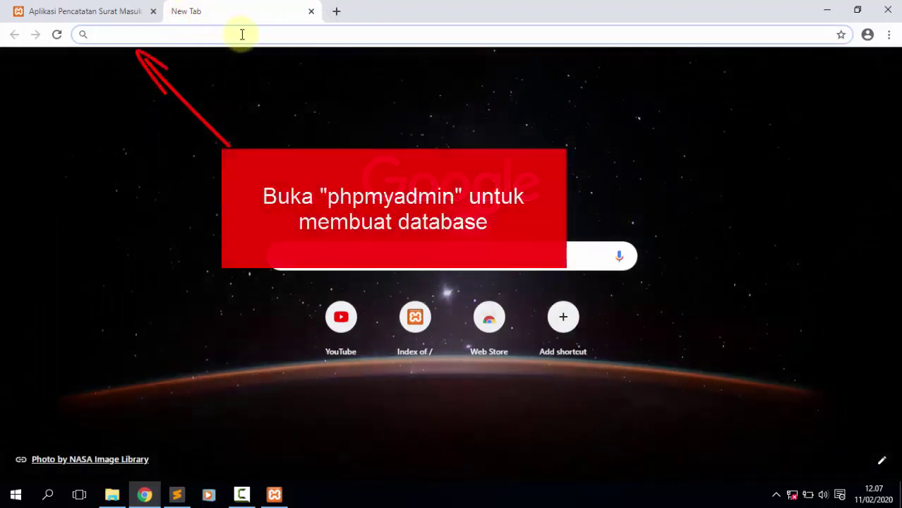
type("local")
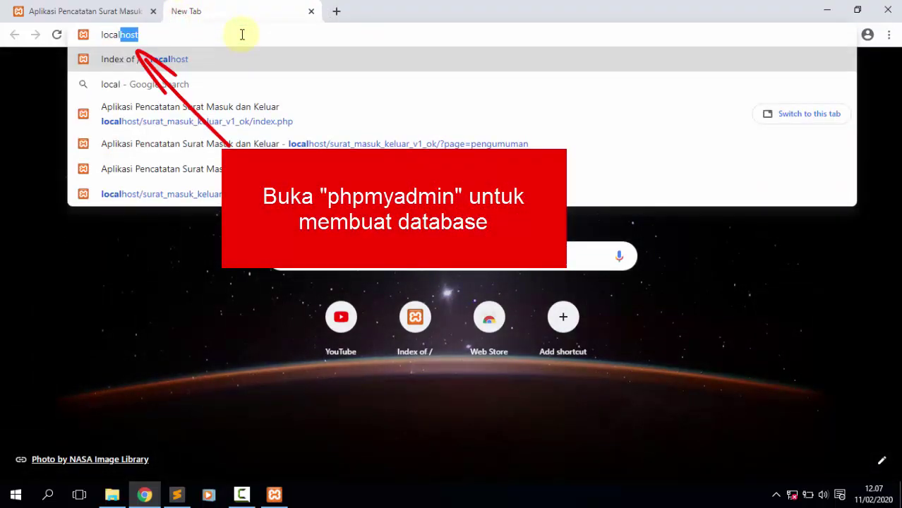
type("host/phpmyadmin/")
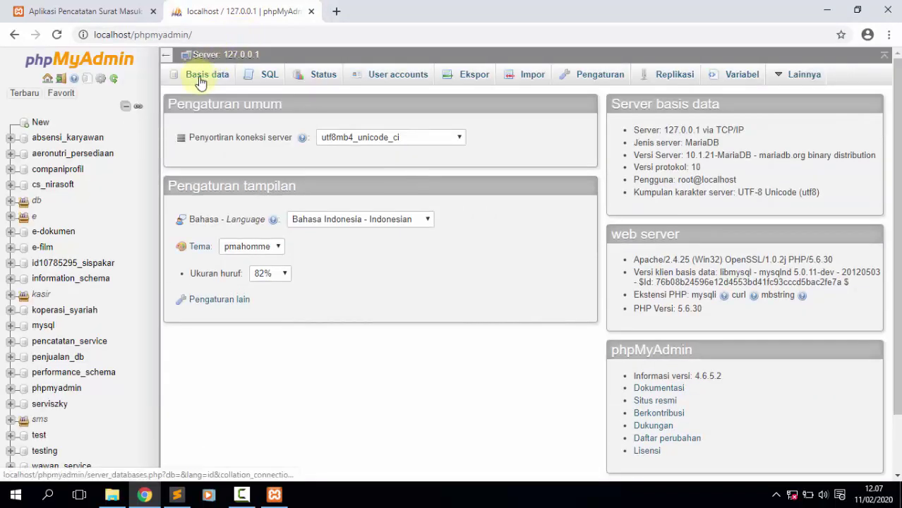
Create database e_dokumen_web1 from the Basis data tab, then go to its Impor tab.
left_click(212, 80)
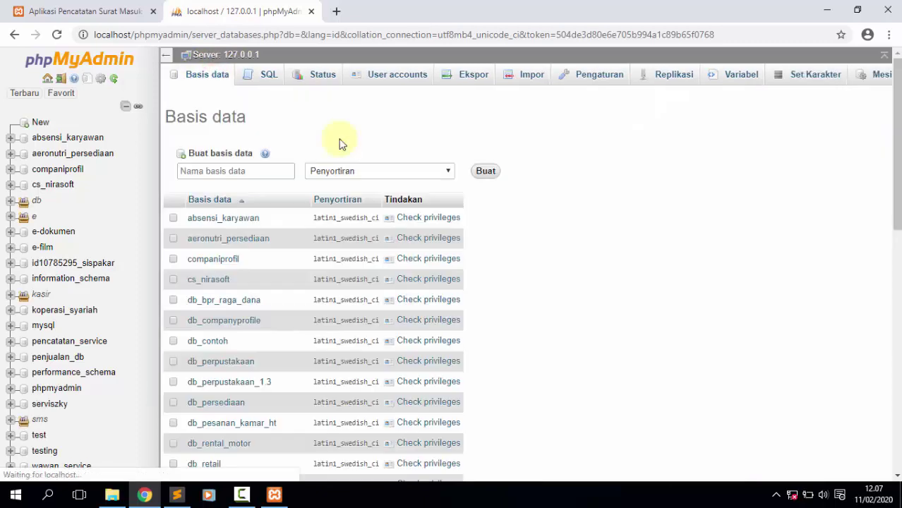
left_click(269, 177)
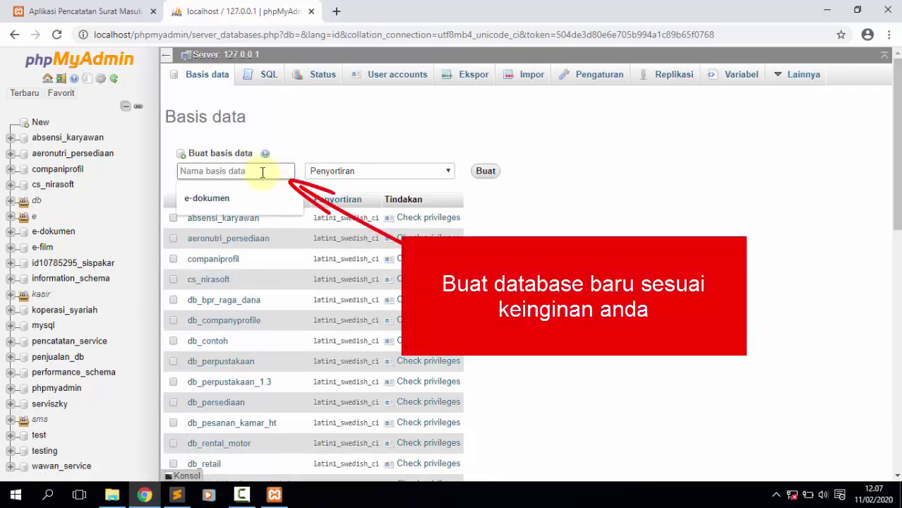
type("e_dokumen_web1")
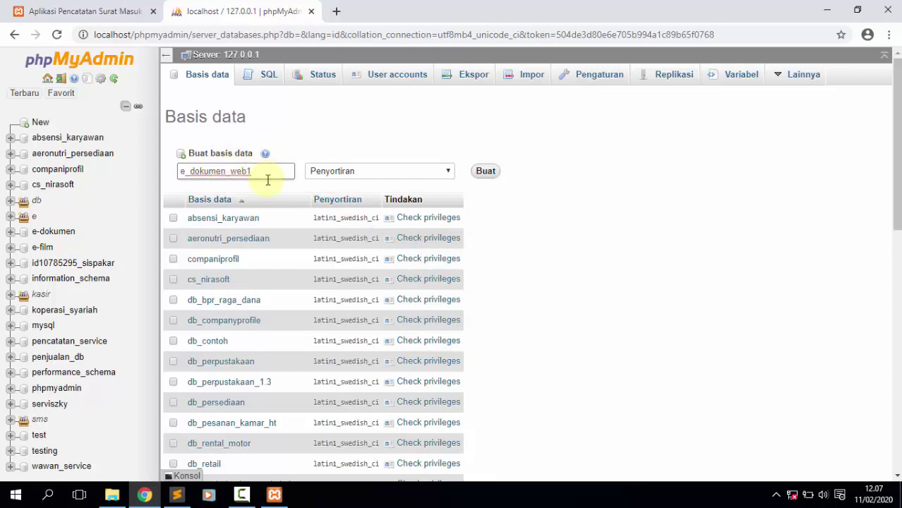
left_click(485, 171)
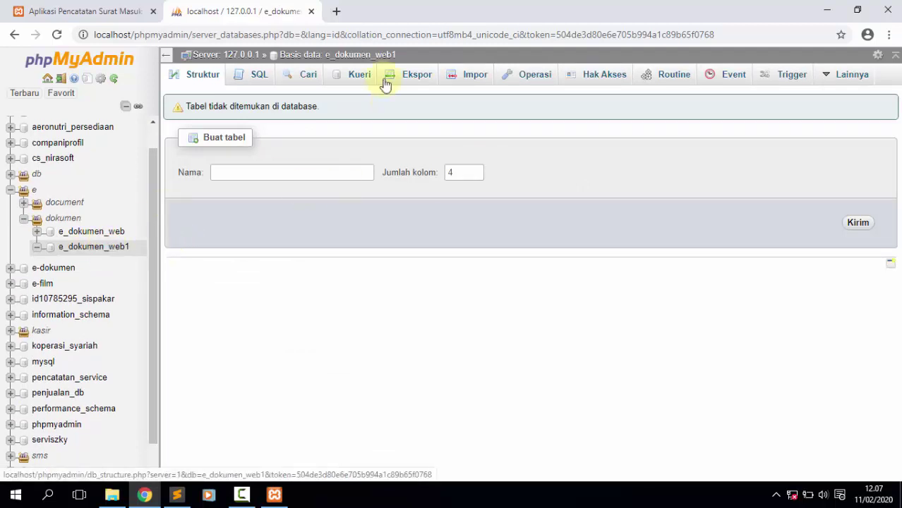
left_click(463, 78)
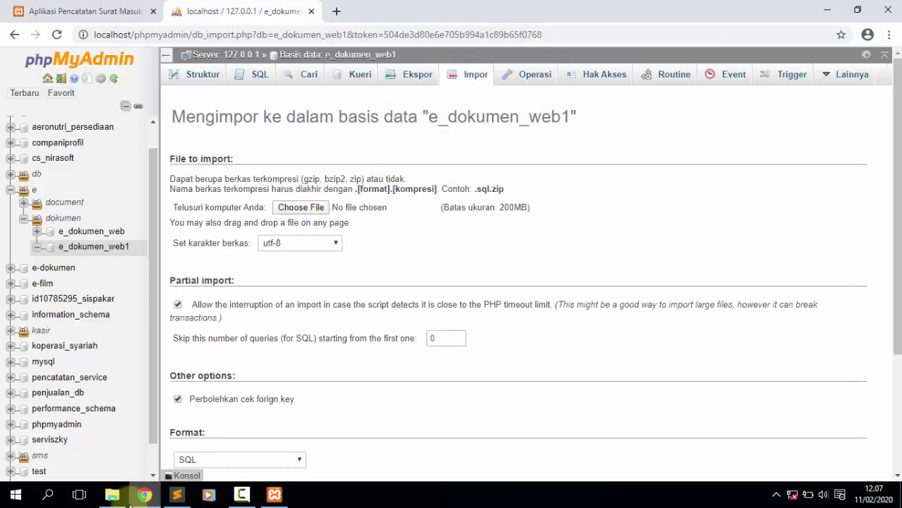
Find e_dokumen_web.sql in surat_masuk_keluar_v1_ok\database in Explorer, then switch back to Chrome.
left_click(118, 500)
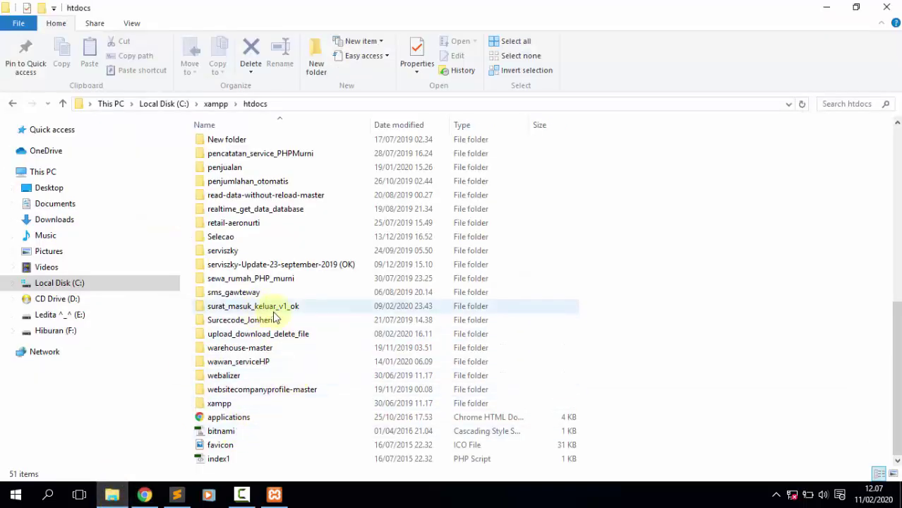
double_click(291, 306)
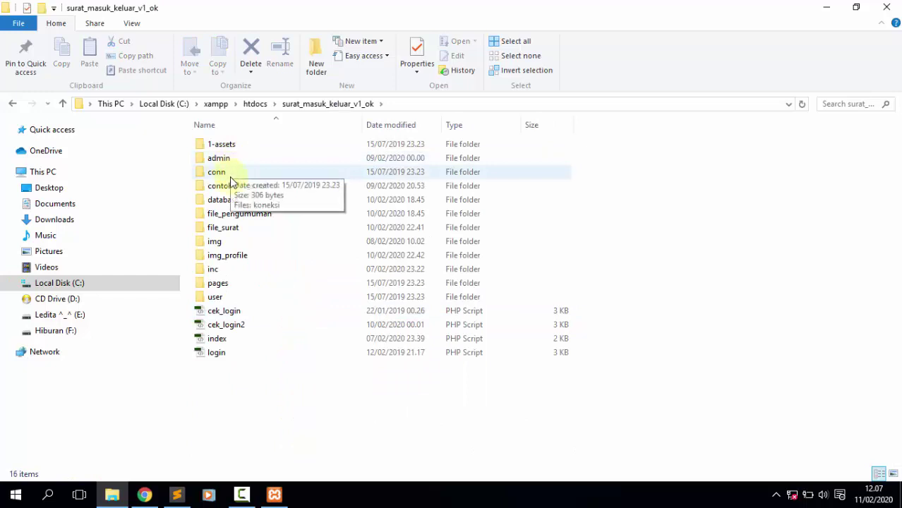
double_click(242, 201)
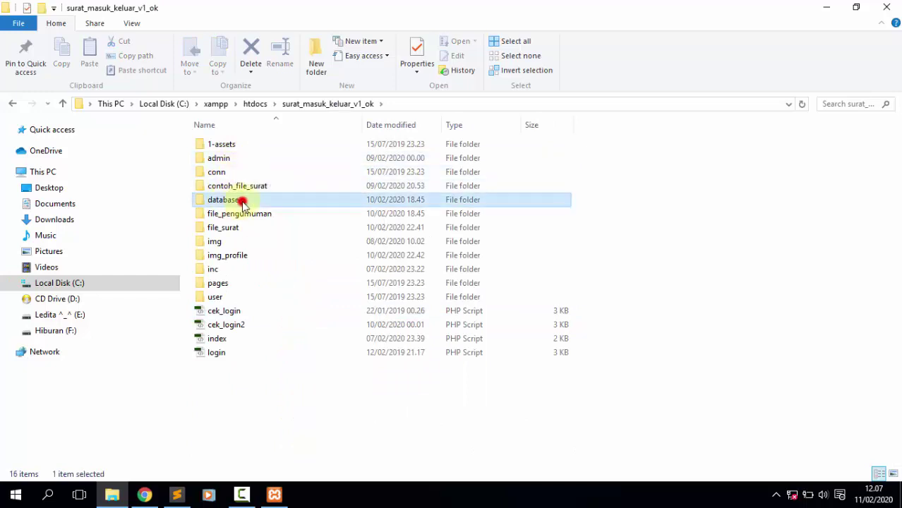
left_click(272, 144)
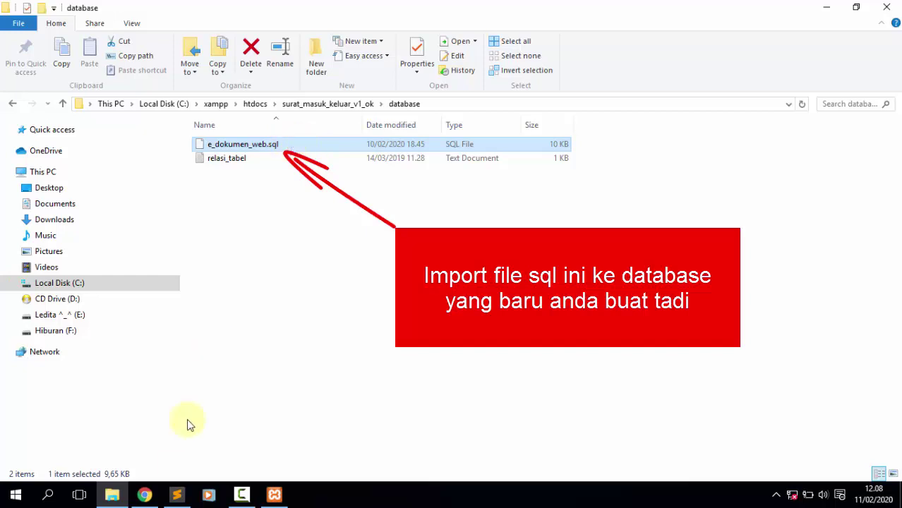
left_click(144, 494)
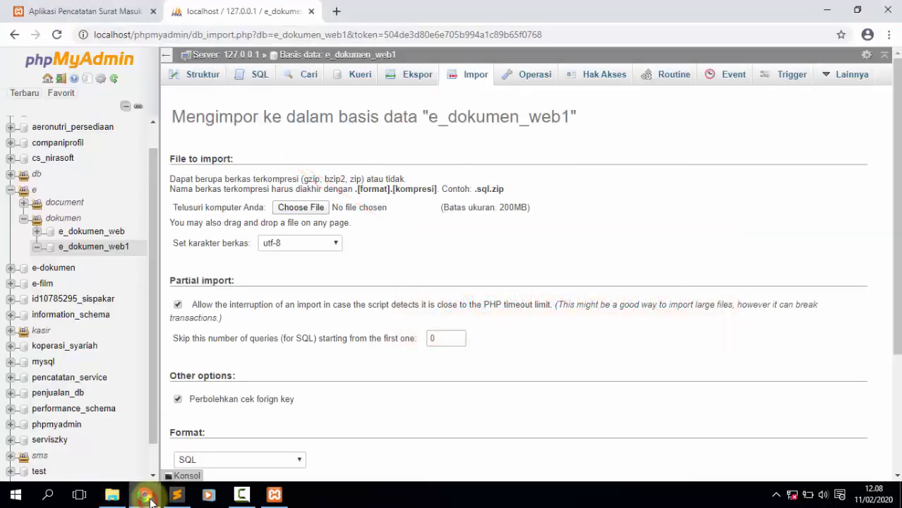
Choose C:\xampp\htdocs\surat_masuk_keluar_v1_ok\database\e_dokumen_web.sql as the import file.
left_click(300, 209)
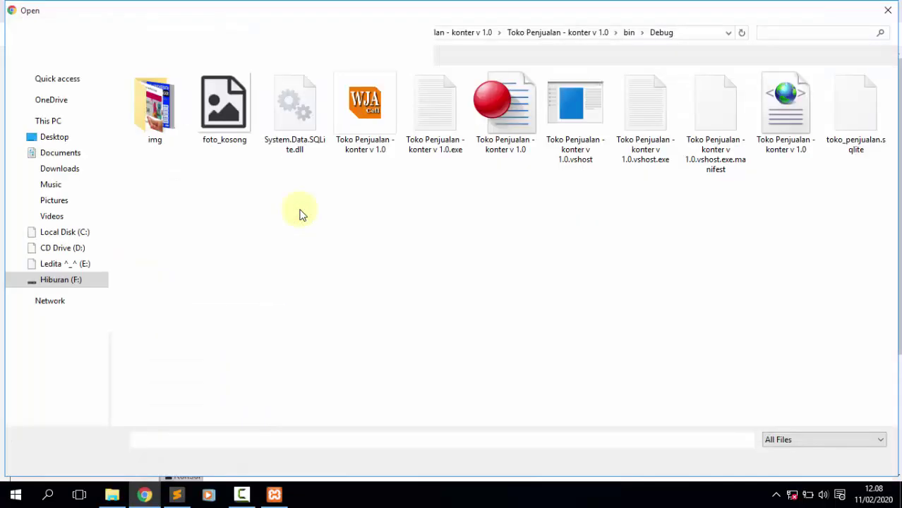
left_click(67, 233)
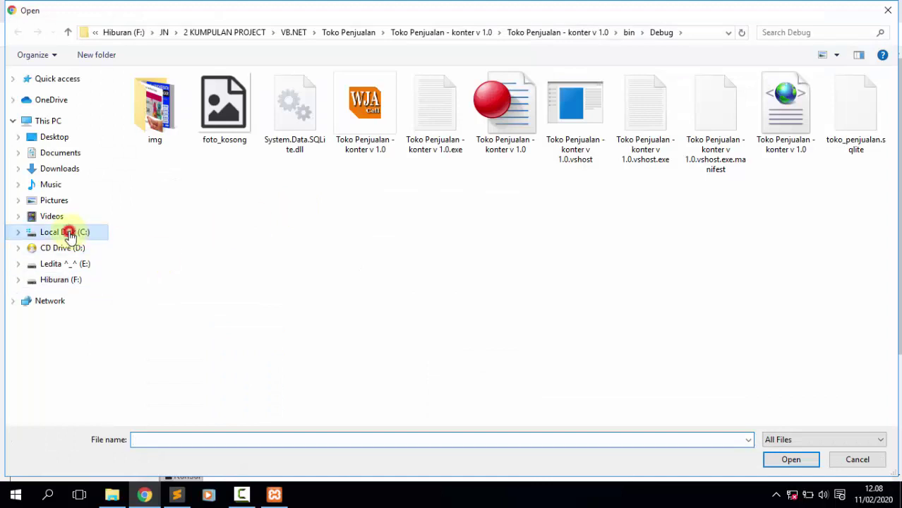
double_click(147, 258)
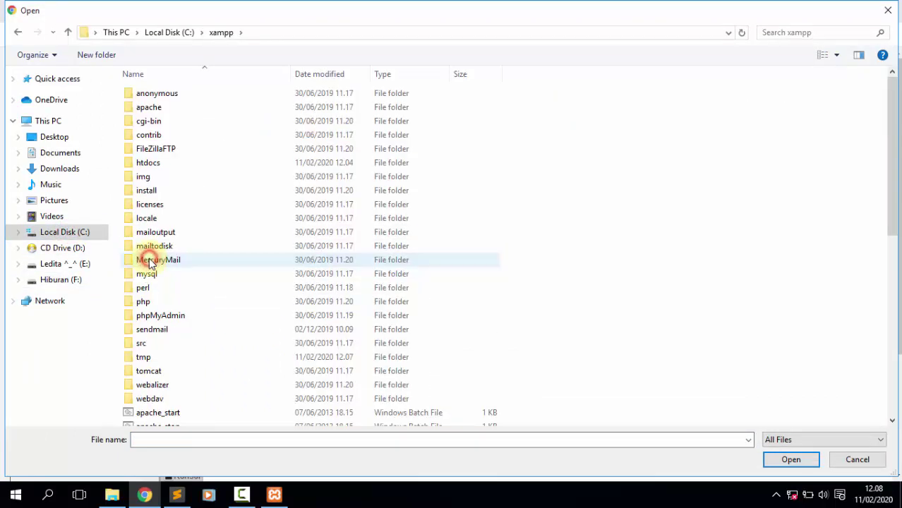
double_click(158, 163)
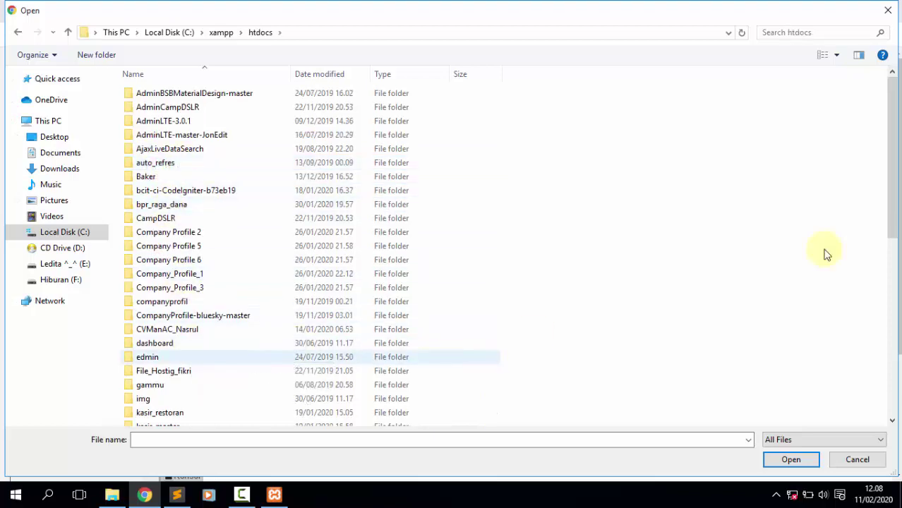
left_click_drag(897, 183, 870, 352)
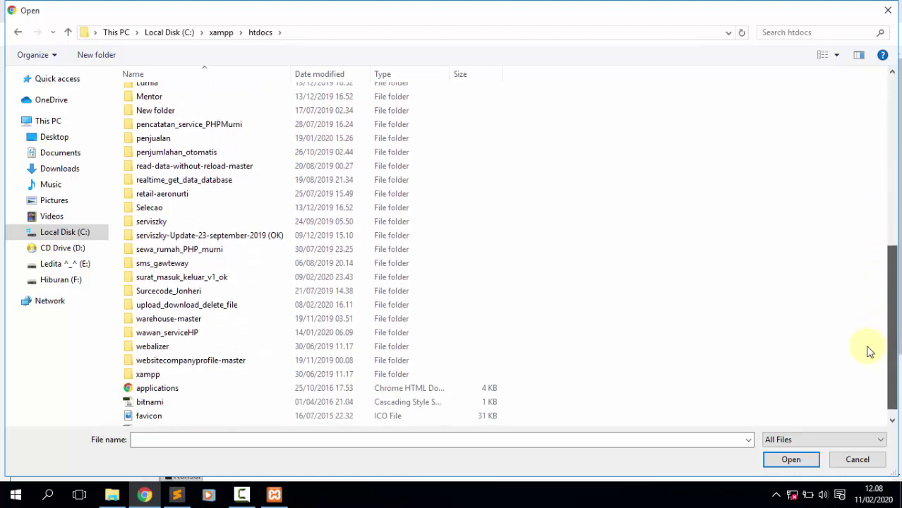
double_click(202, 276)
double_click(154, 148)
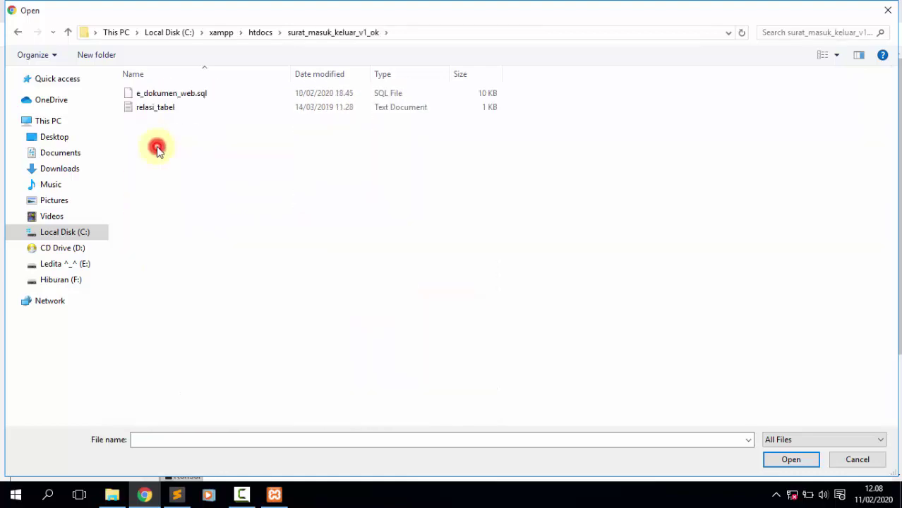
left_click(173, 93)
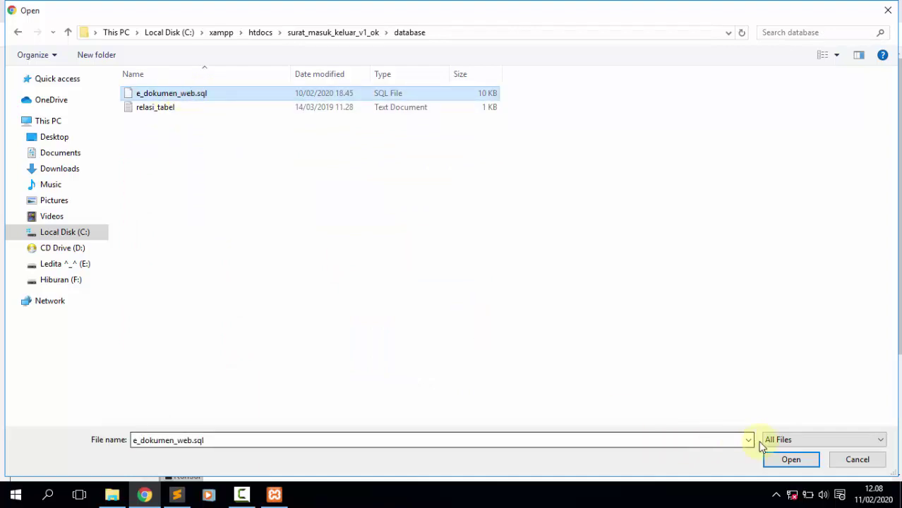
left_click(780, 461)
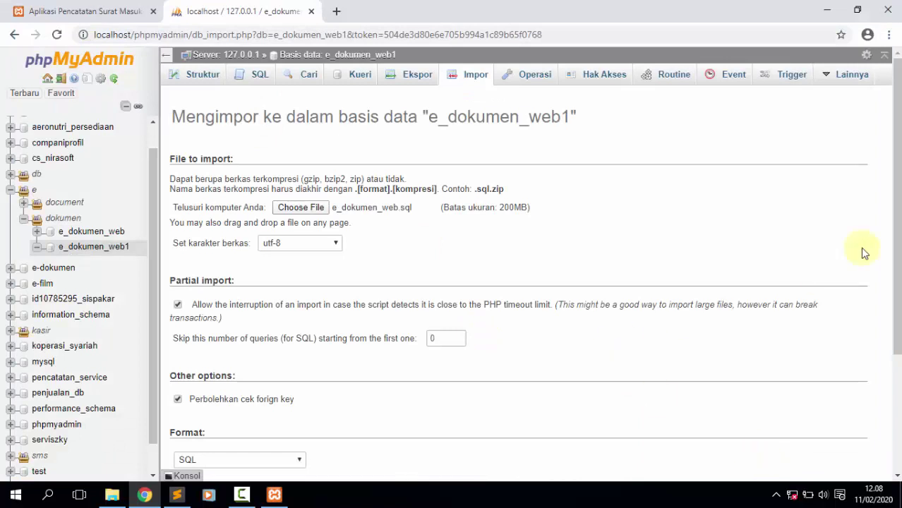
Run the import into e_dokumen_web1 (39 queries succeed), then minimize the browser.
left_click_drag(896, 172, 487, 355)
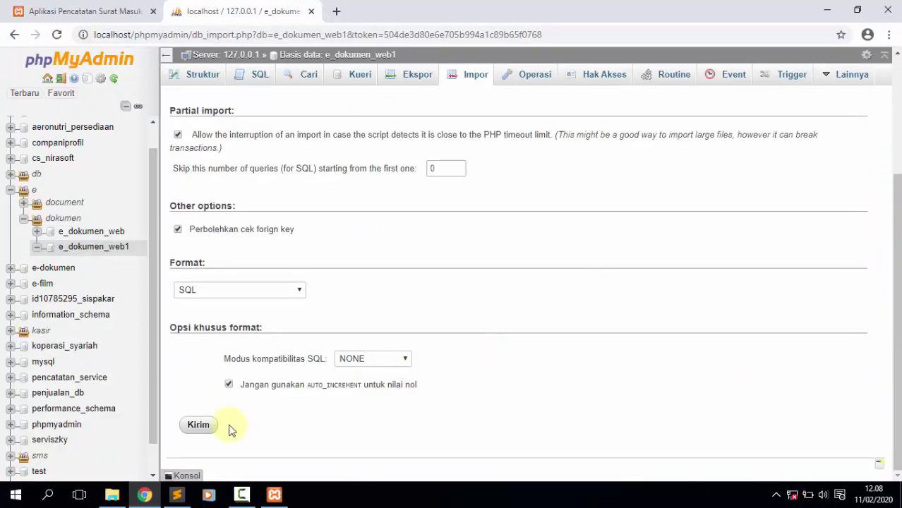
left_click(200, 426)
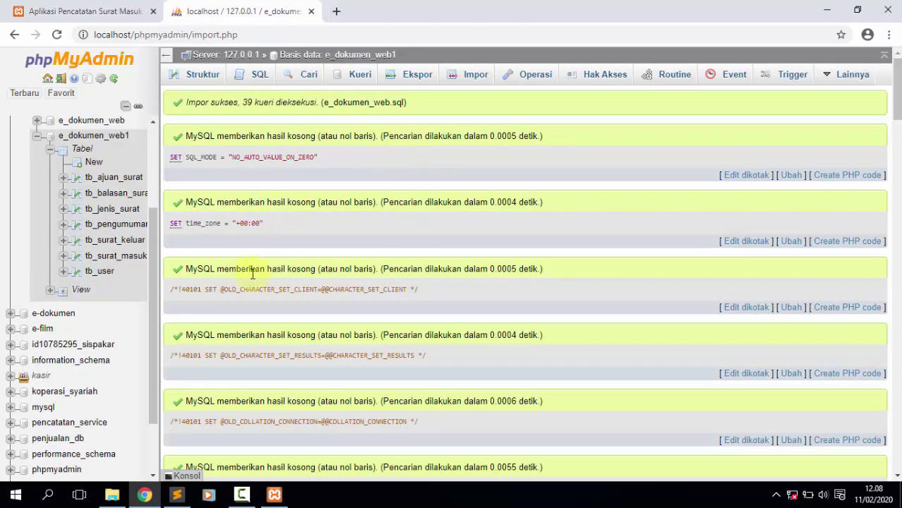
left_click(826, 9)
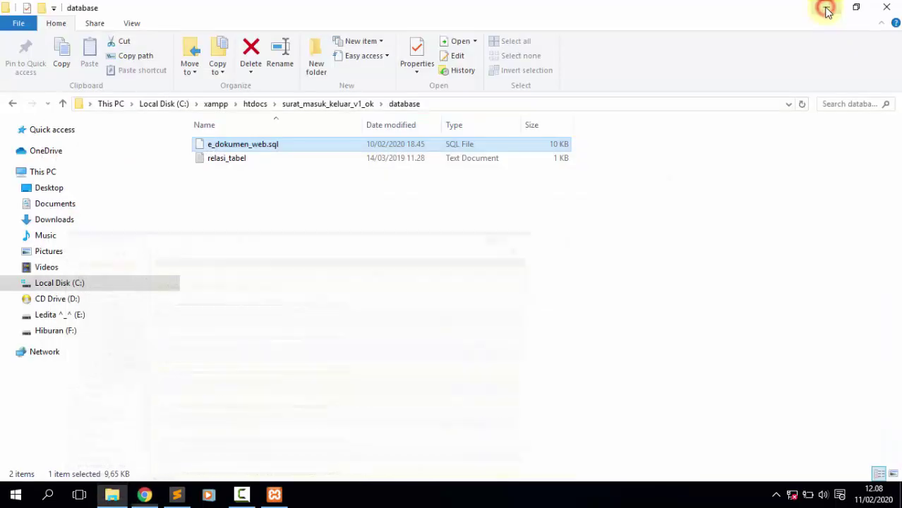
Open conn/koneksi.php in Sublime Text and compare its database name with phpMyAdmin.
left_click(824, 8)
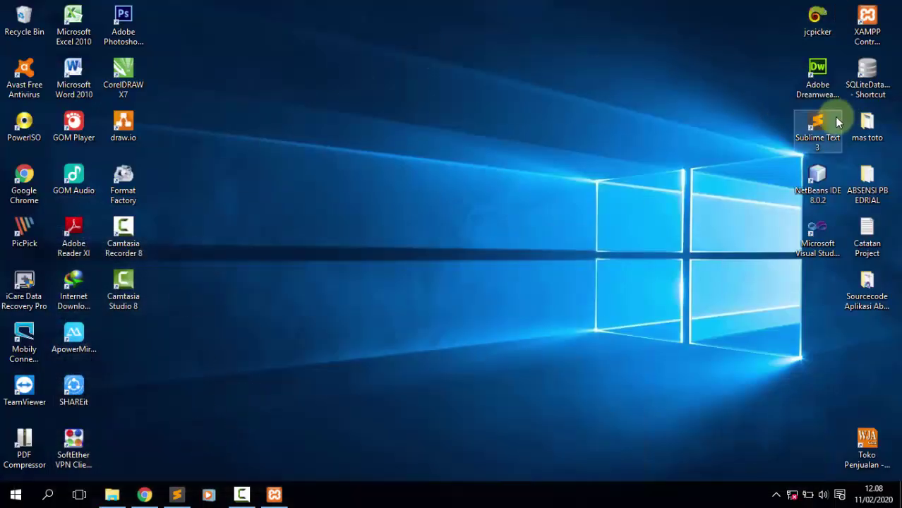
left_click(177, 495)
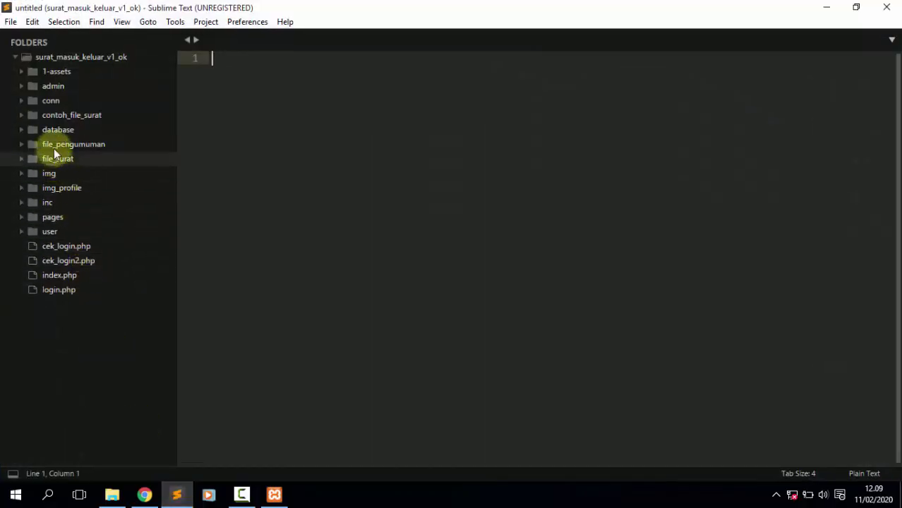
left_click(70, 101)
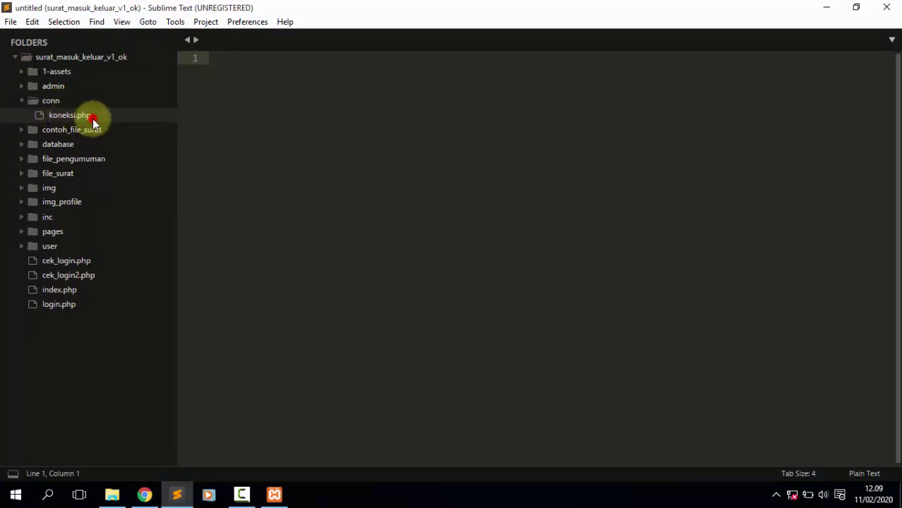
left_click(92, 120)
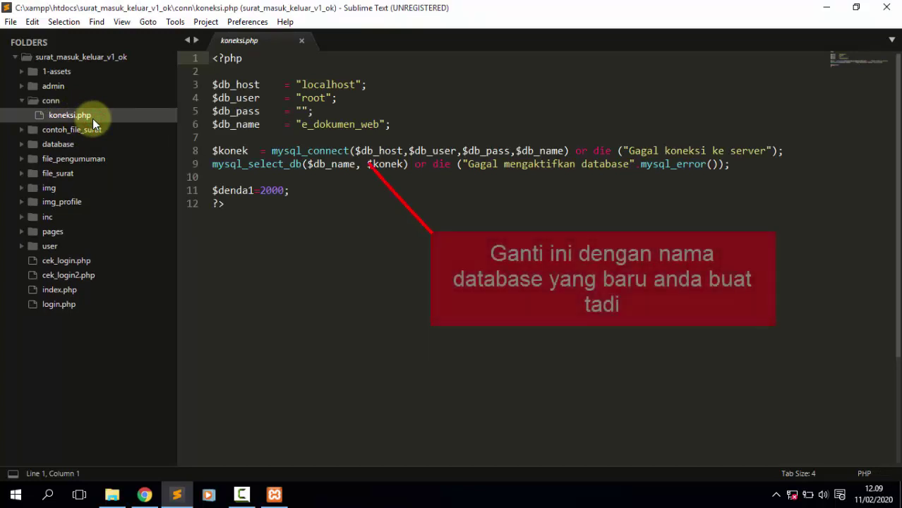
double_click(353, 125)
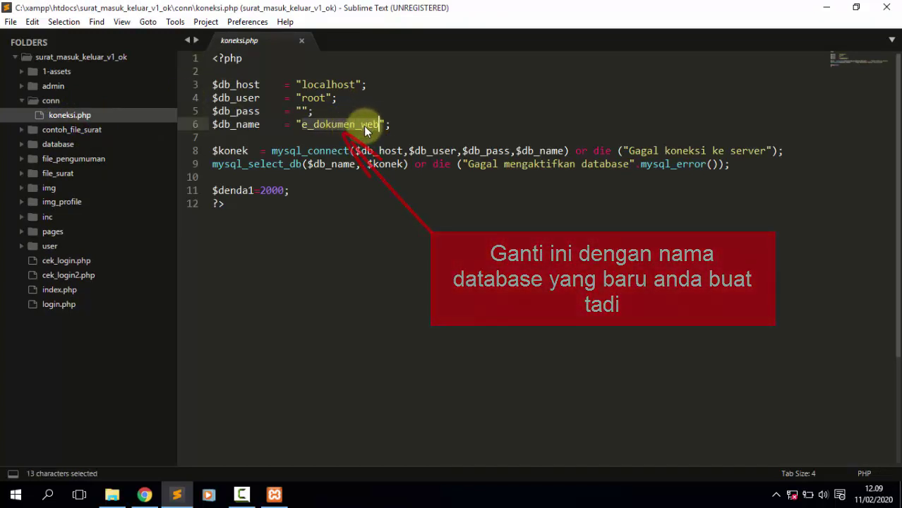
left_click(146, 496)
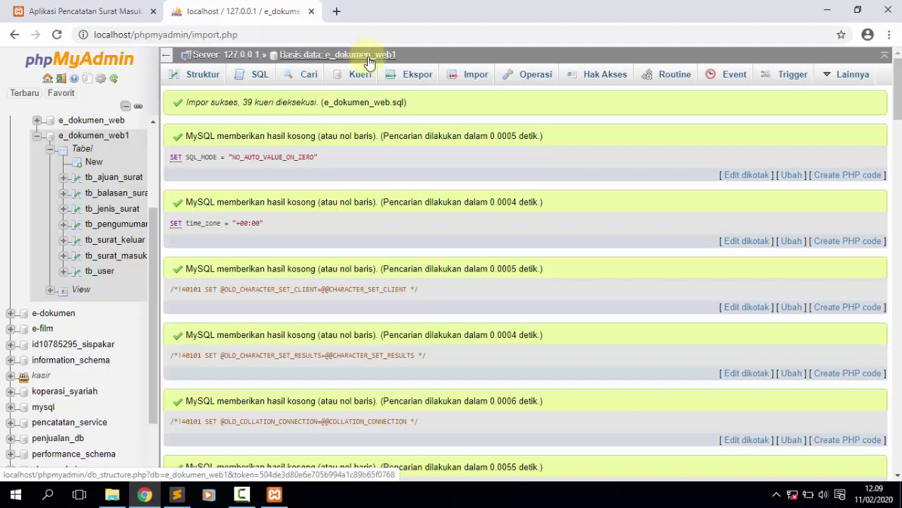
left_click(176, 495)
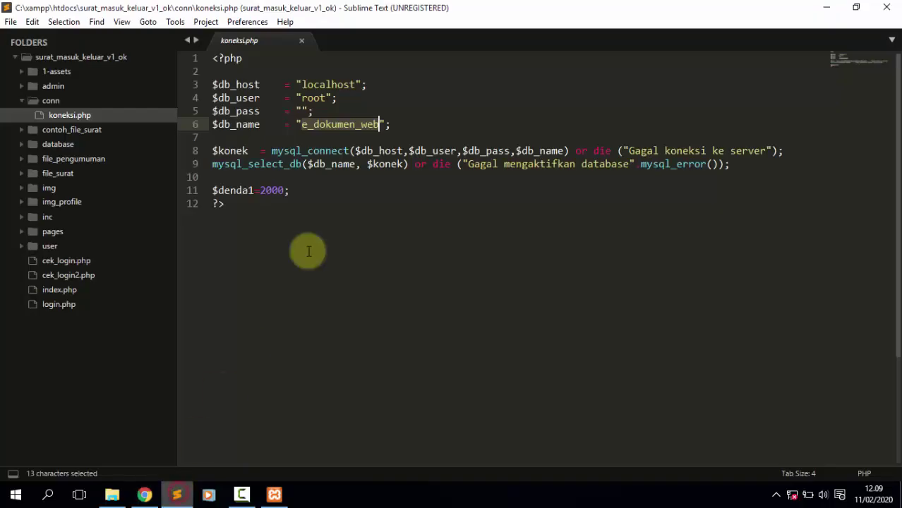
Change $db_name to "e_dokumen_web1" and save all open files.
left_click(380, 124)
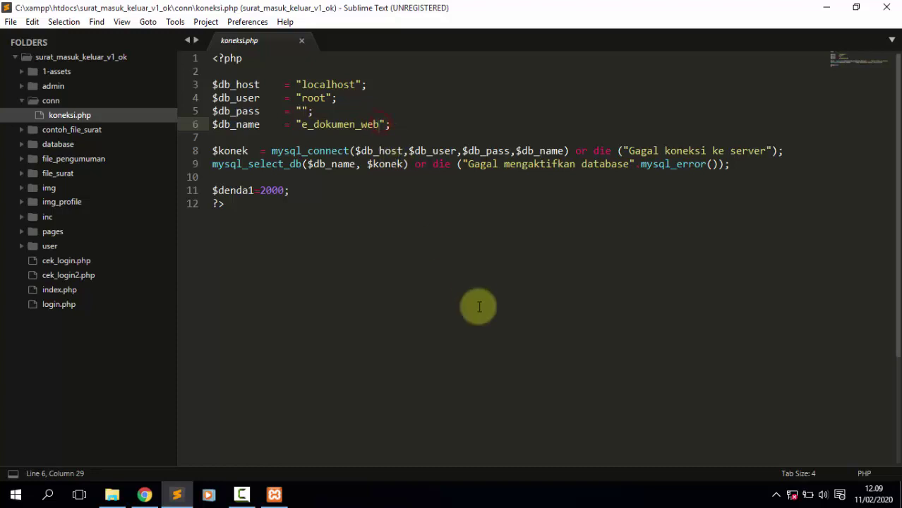
key("BackSpace")
type("b")
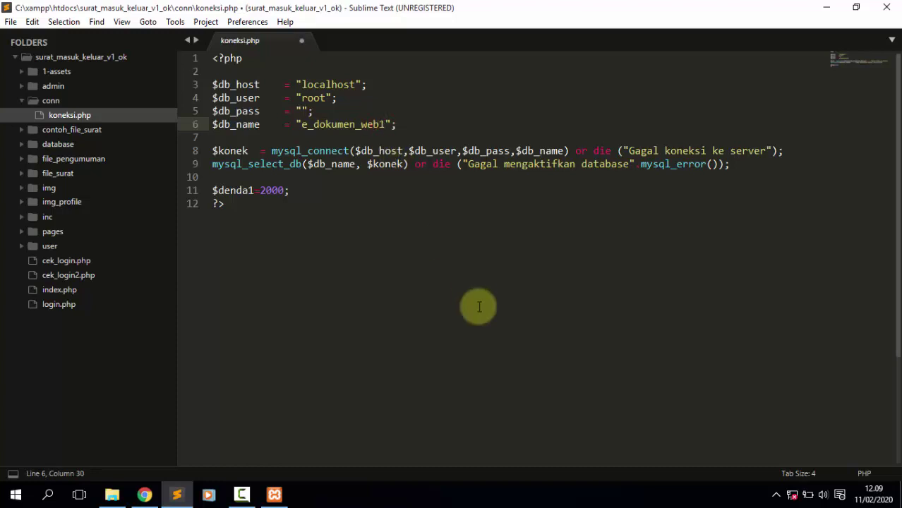
left_click(15, 26)
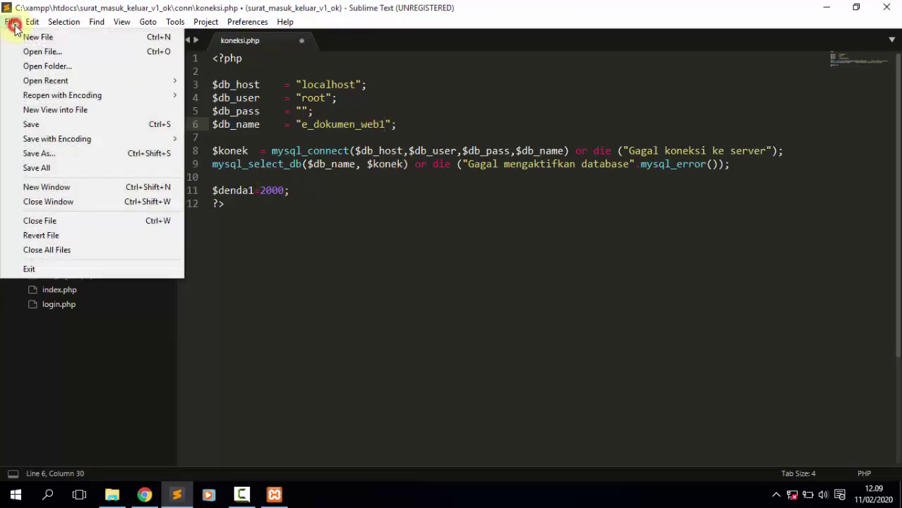
left_click(54, 169)
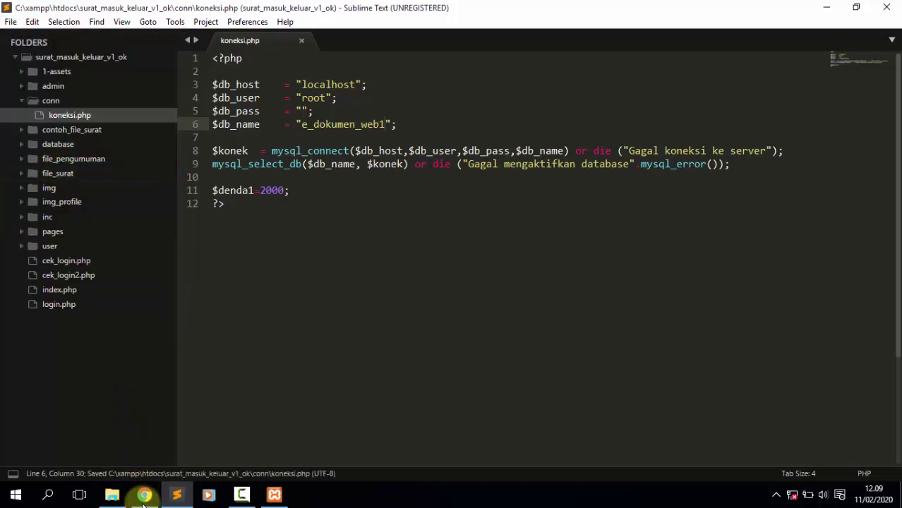
left_click(145, 495)
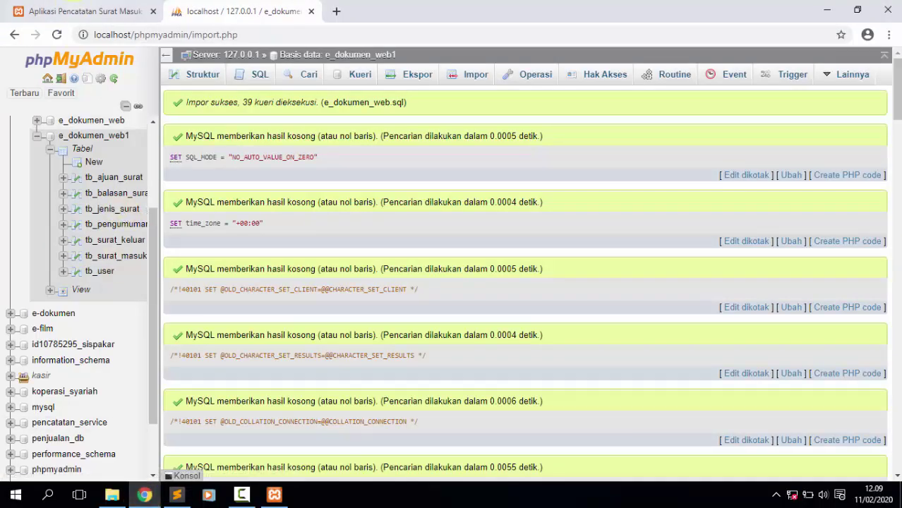
Move the E-Dokumen tab after phpMyAdmin and open its Admin login page.
left_click(74, 8)
left_click_drag(85, 17, 186, 28)
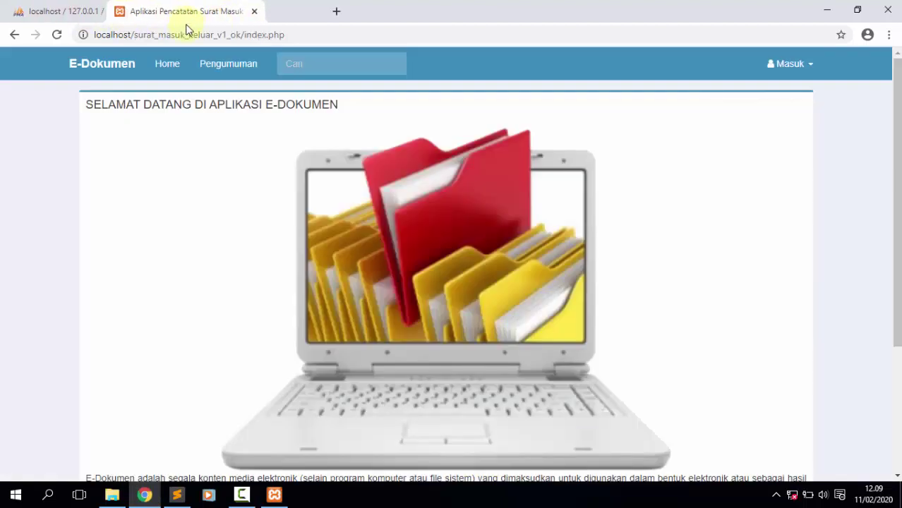
left_click(338, 37)
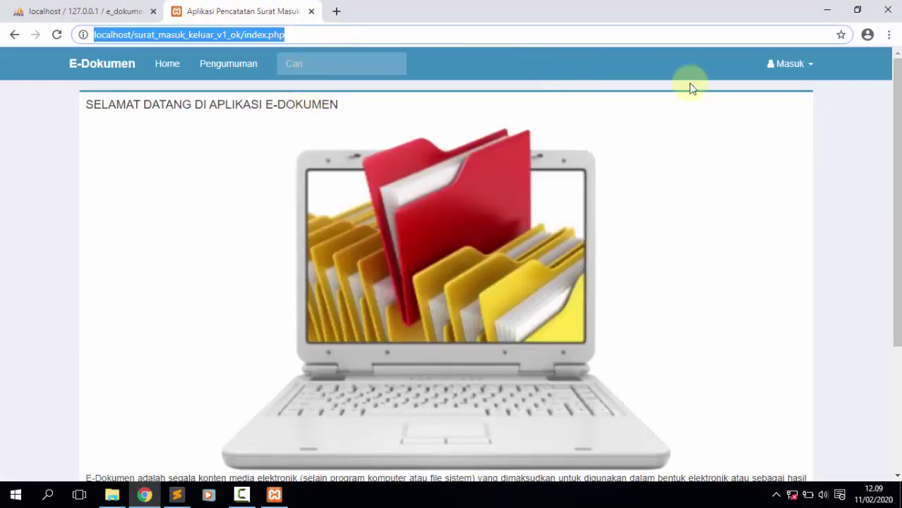
left_click(797, 78)
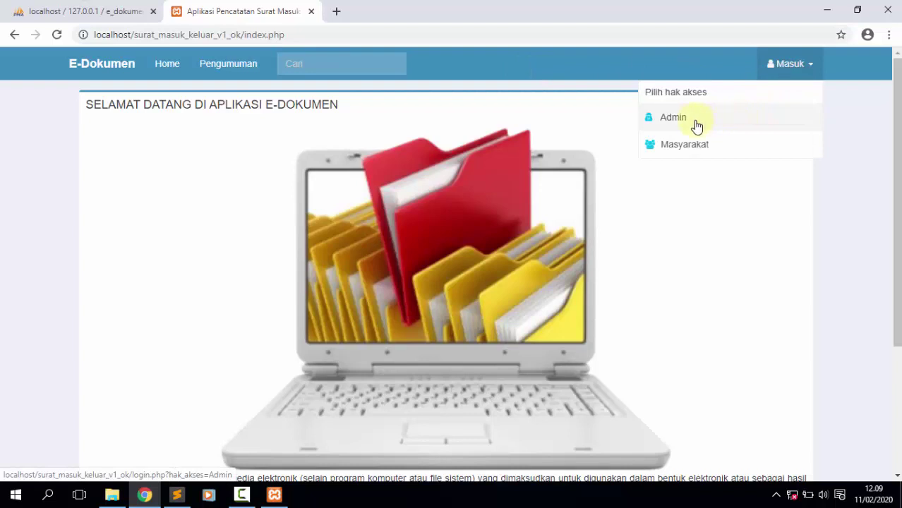
left_click(730, 125)
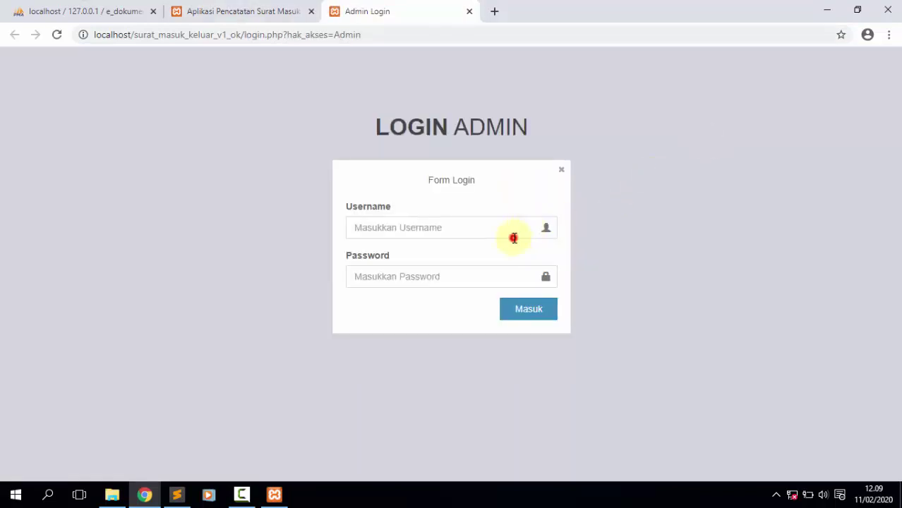
Enter the admin username and password in the Admin Login form.
left_click(516, 238)
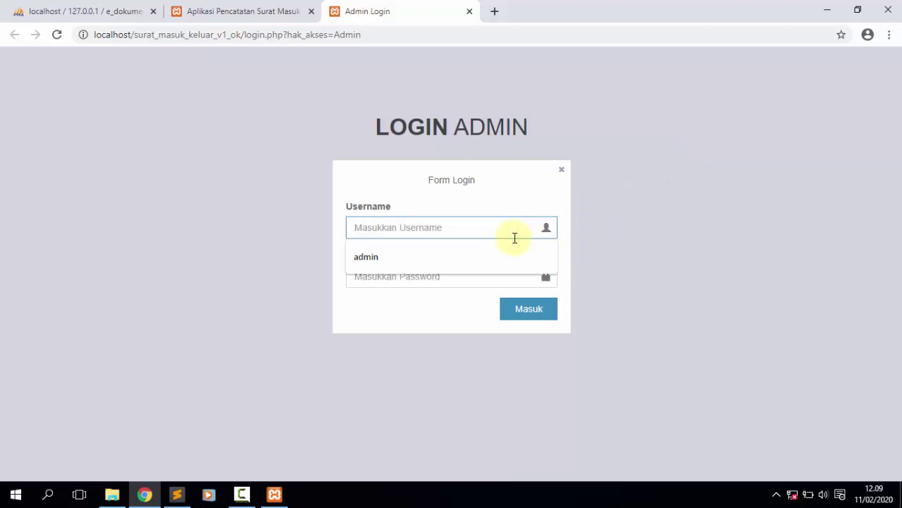
type("adminm")
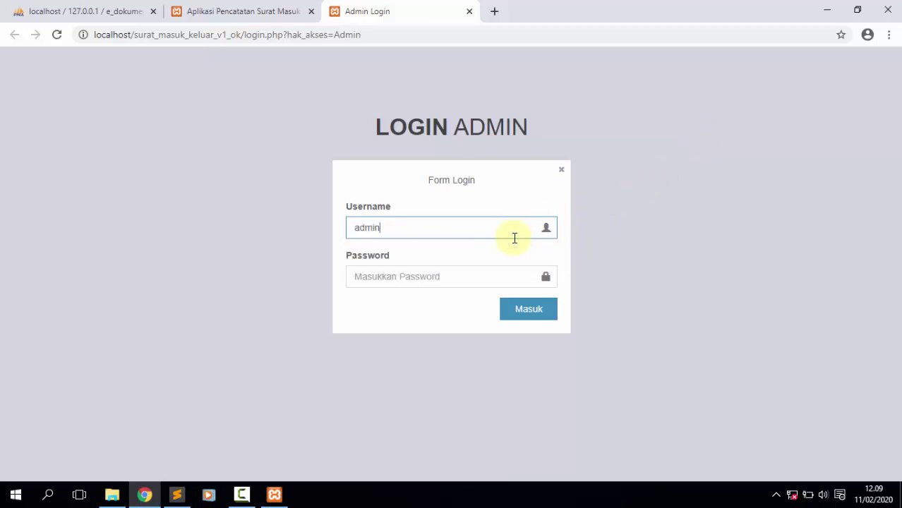
key("Tab")
type("ad")
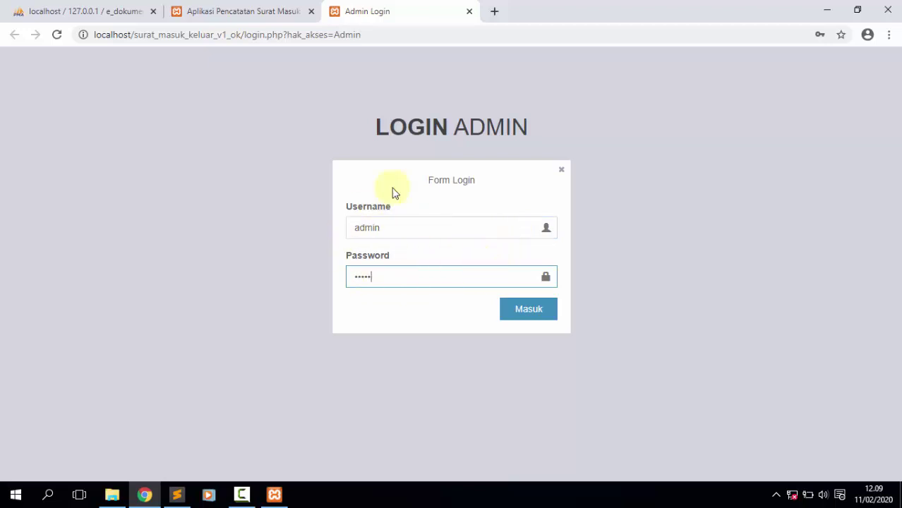
left_click(78, 8)
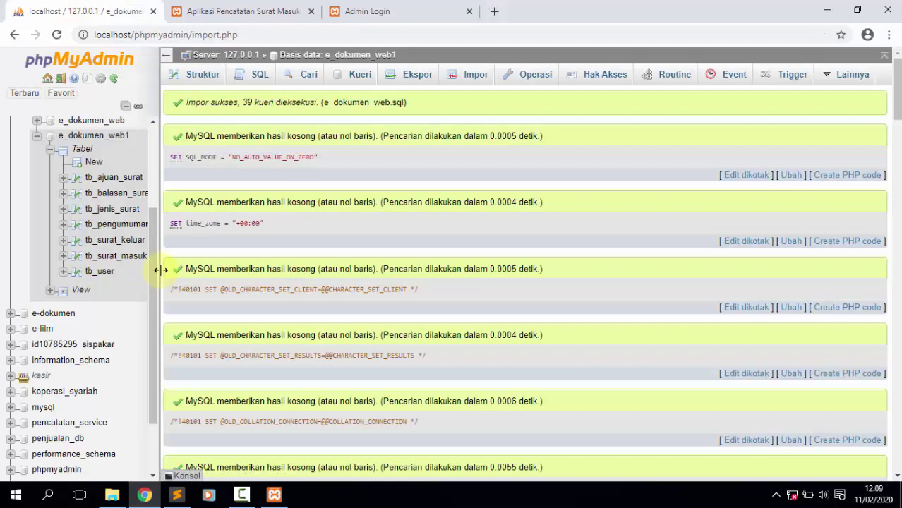
Widen the sidebar and browse tb_user, showing its Admin and Masyarakat accounts.
left_click_drag(159, 271, 175, 271)
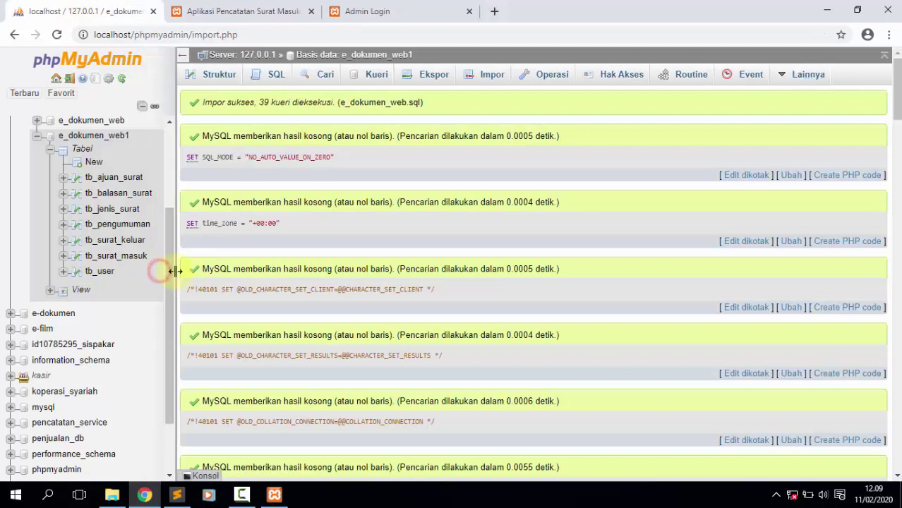
left_click(101, 273)
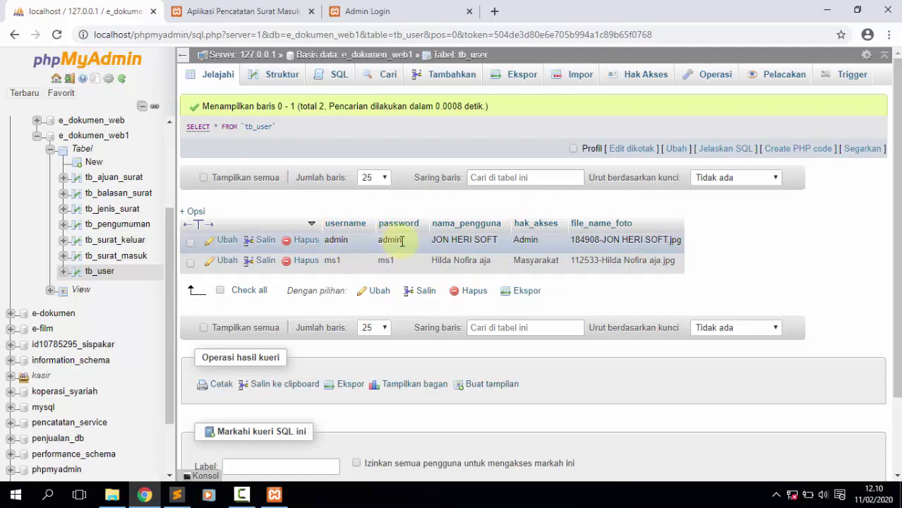
Log in as admin, dismissing the success alert and declining to save the password.
left_click(370, 7)
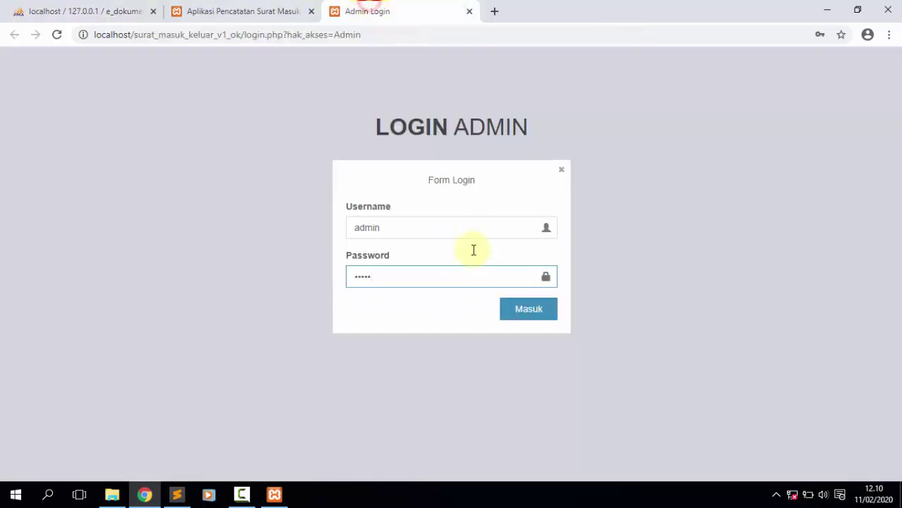
left_click(436, 227)
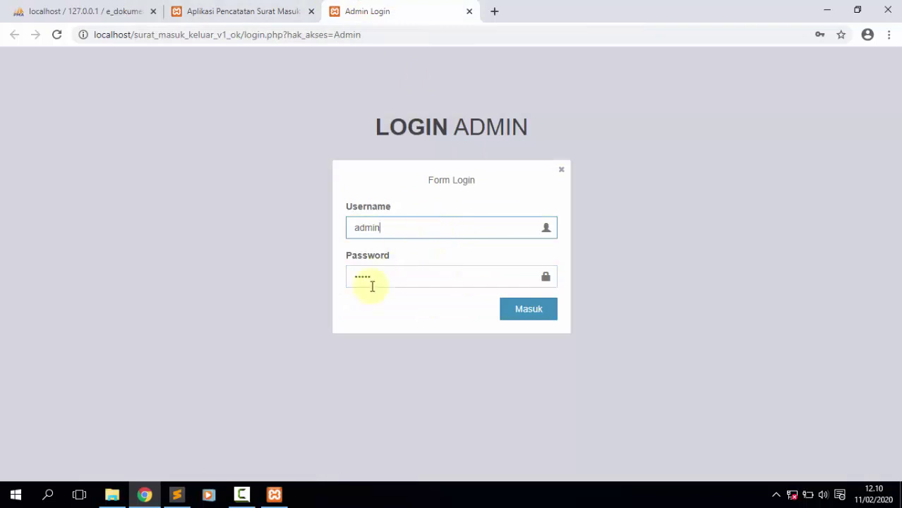
left_click(538, 317)
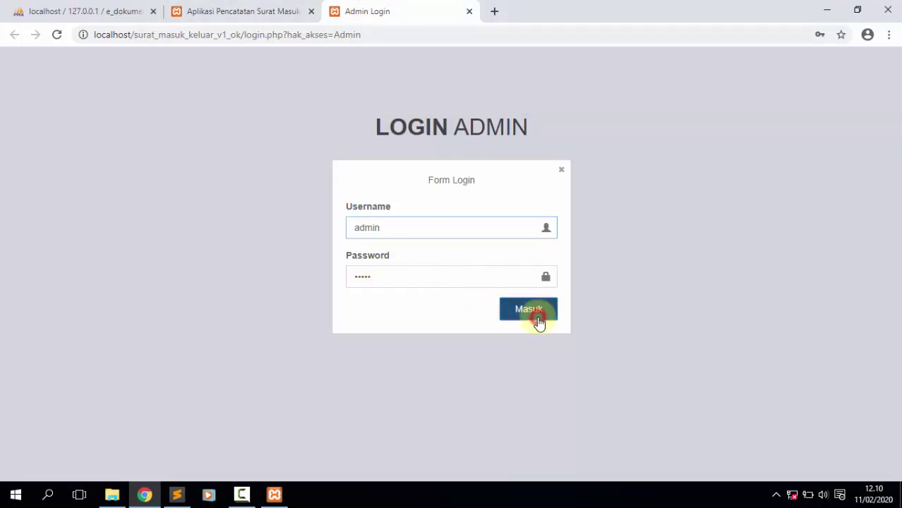
left_click(573, 110)
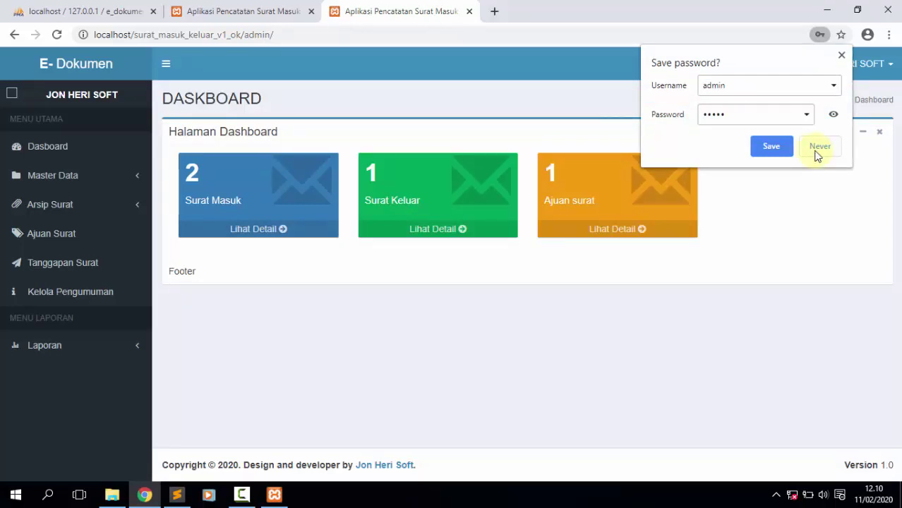
left_click(817, 152)
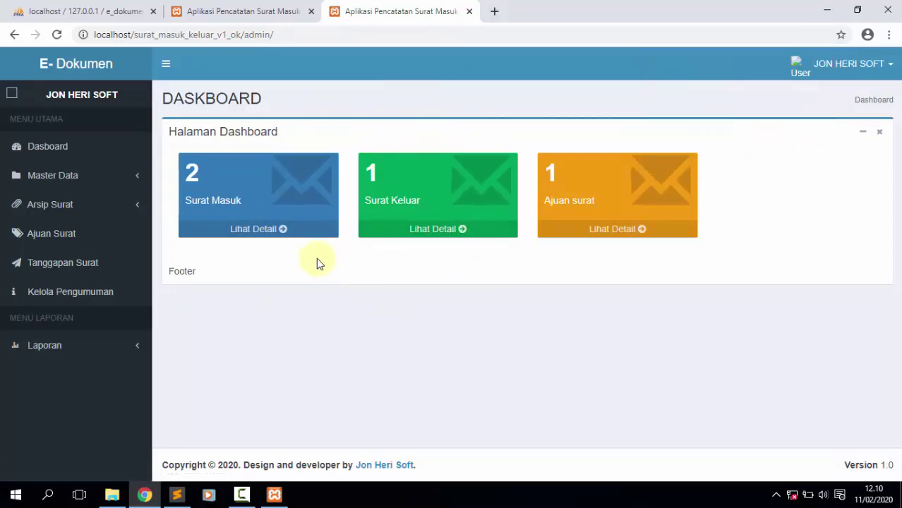
Visit the letter-types list and add form, then the incoming-letters list and add form.
left_click(85, 175)
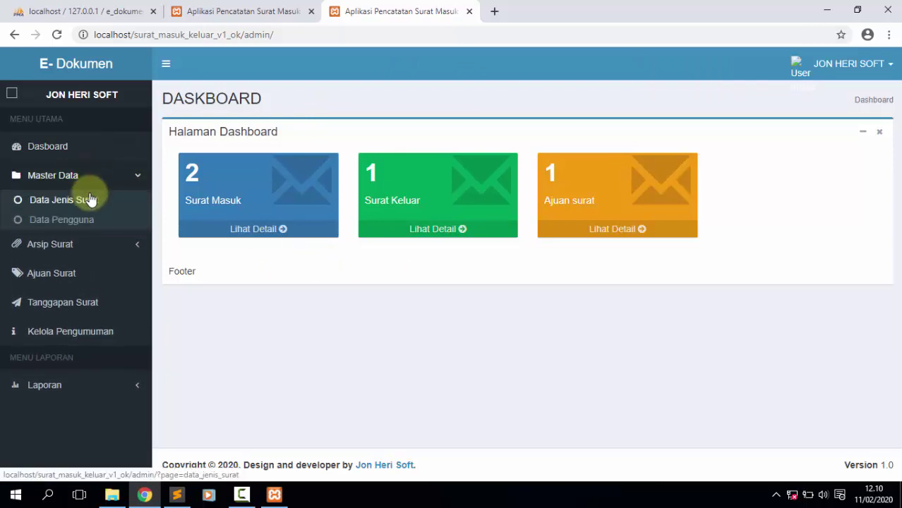
left_click(90, 200)
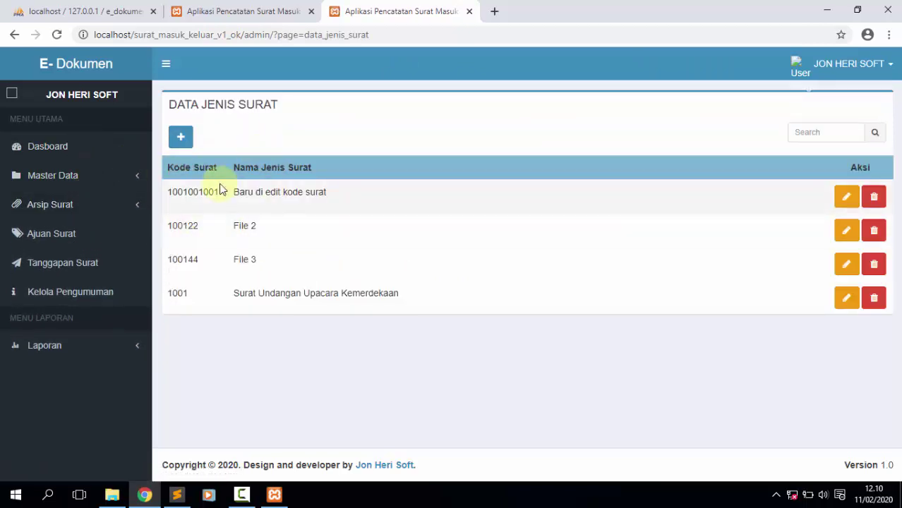
left_click(185, 139)
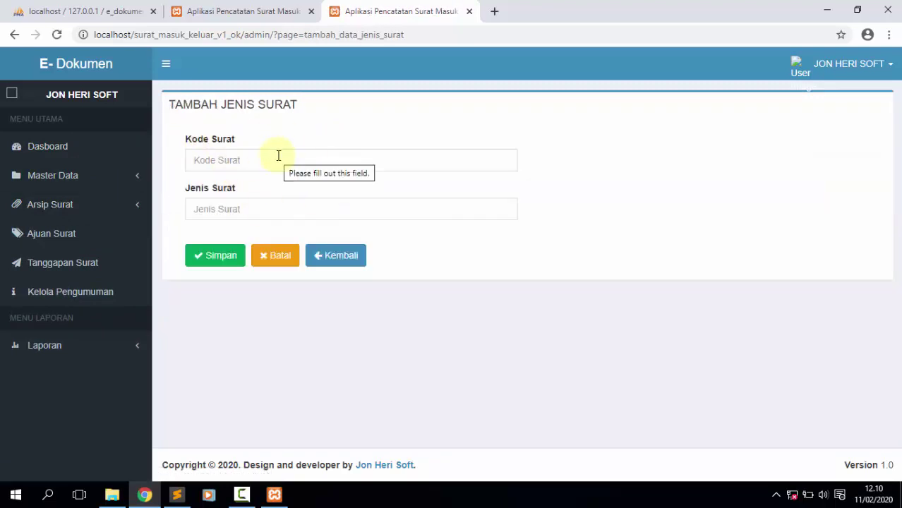
left_click(56, 208)
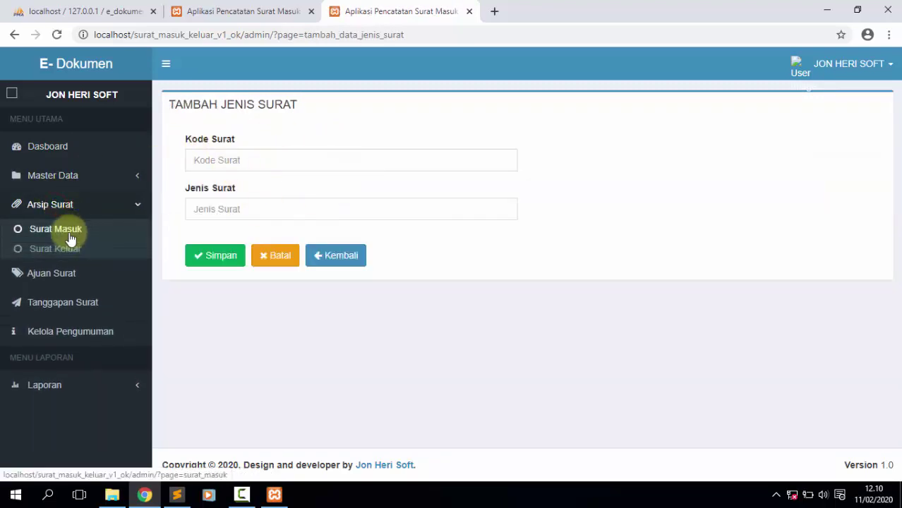
left_click(66, 233)
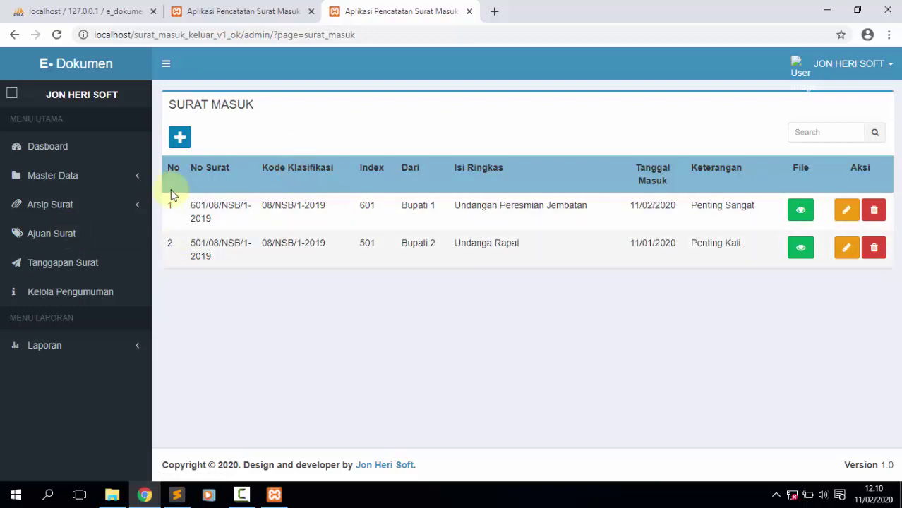
left_click(181, 146)
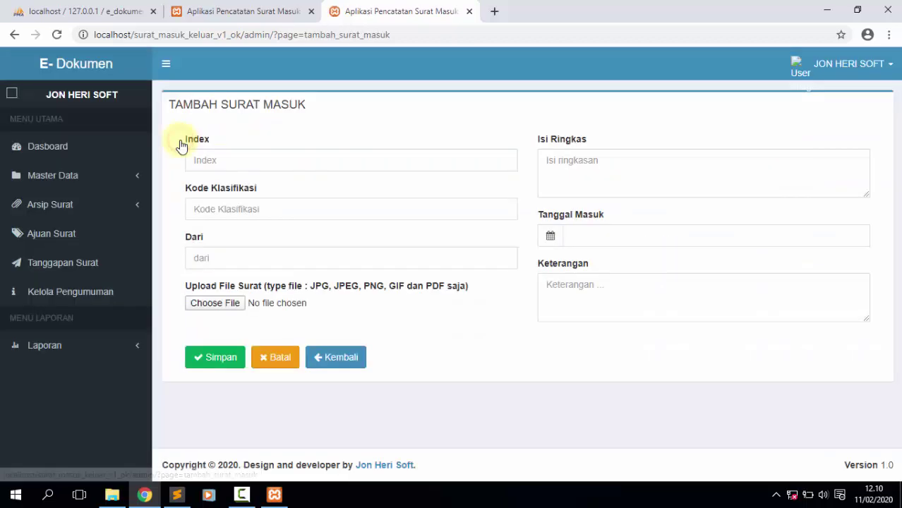
View the outgoing letters list and the Kelola Pengumuman page.
left_click(83, 210)
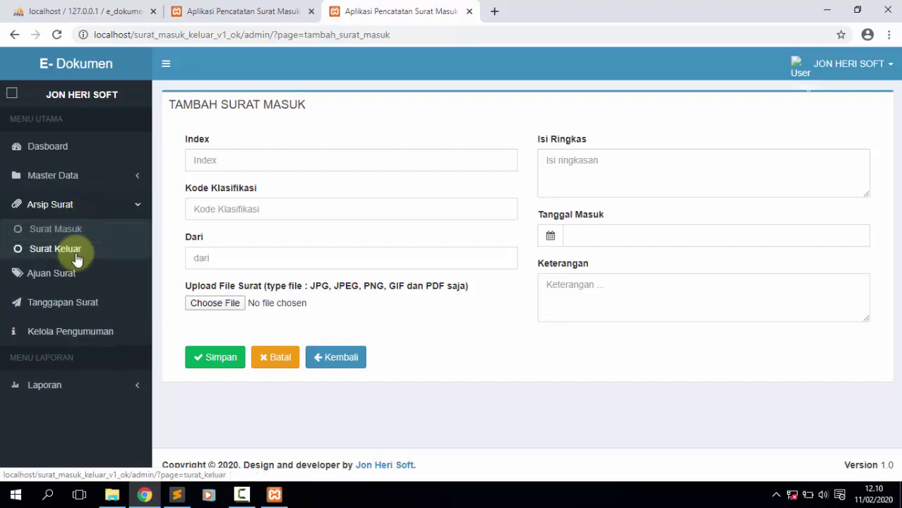
left_click(84, 250)
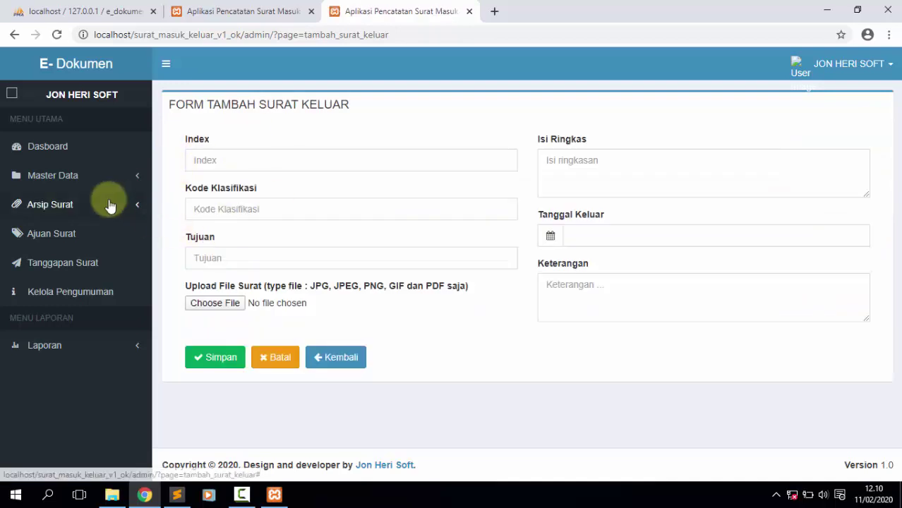
left_click(75, 299)
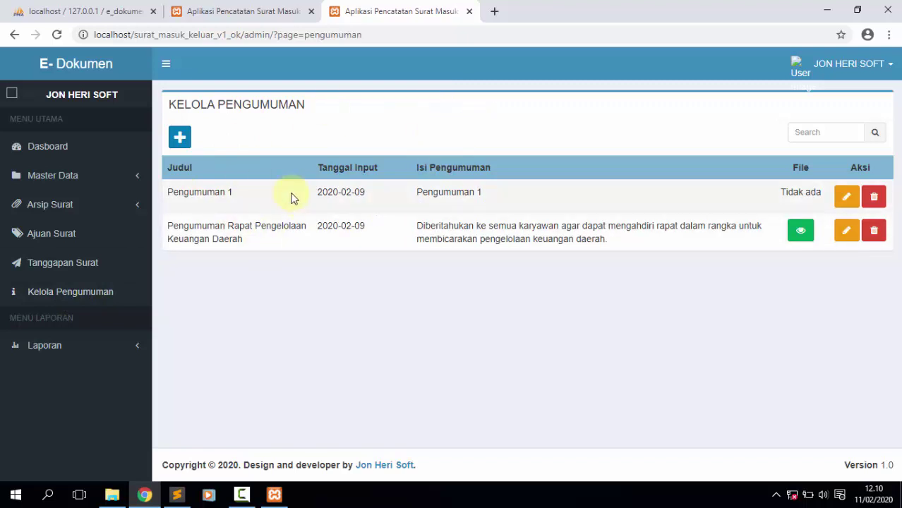
left_click(217, 8)
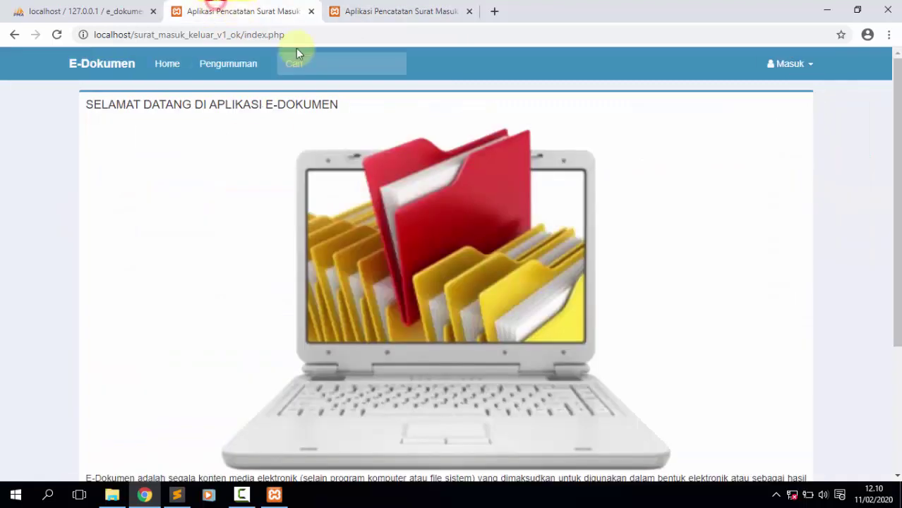
Open the public Pengumuman page and compare its first announcement with the admin list.
left_click(230, 67)
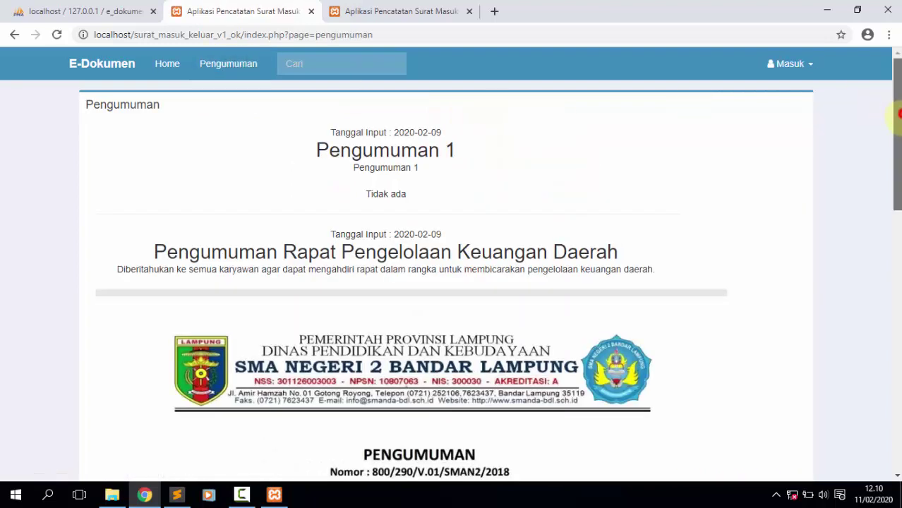
scroll(896, 117, "down", 2)
scroll(898, 118, "up", 2)
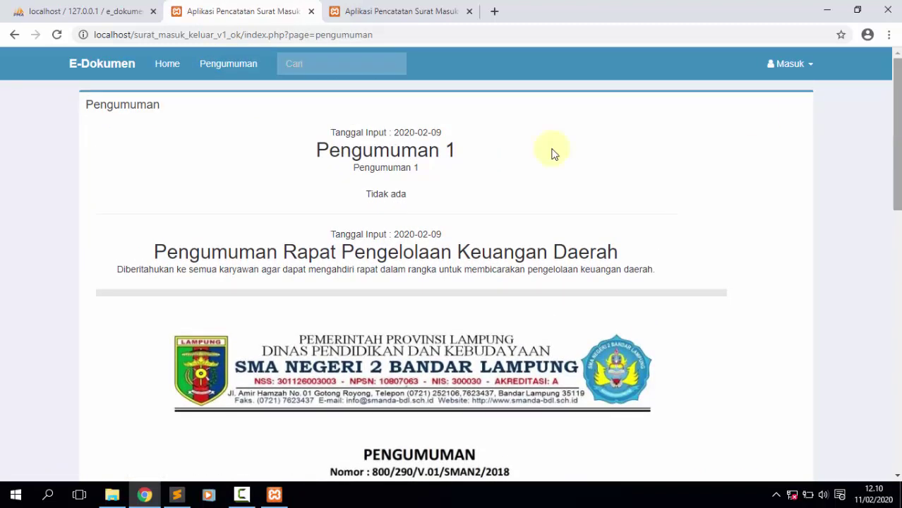
left_click(375, 155)
double_click(375, 155)
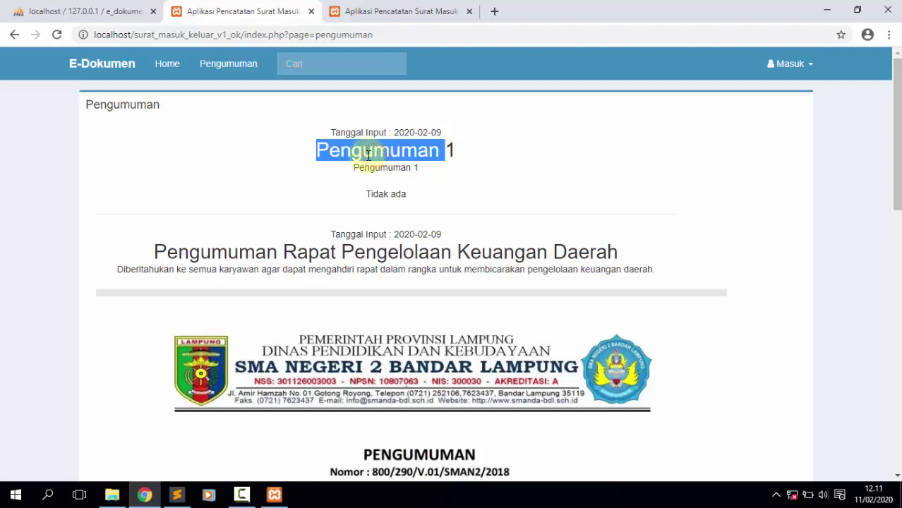
left_click(387, 7)
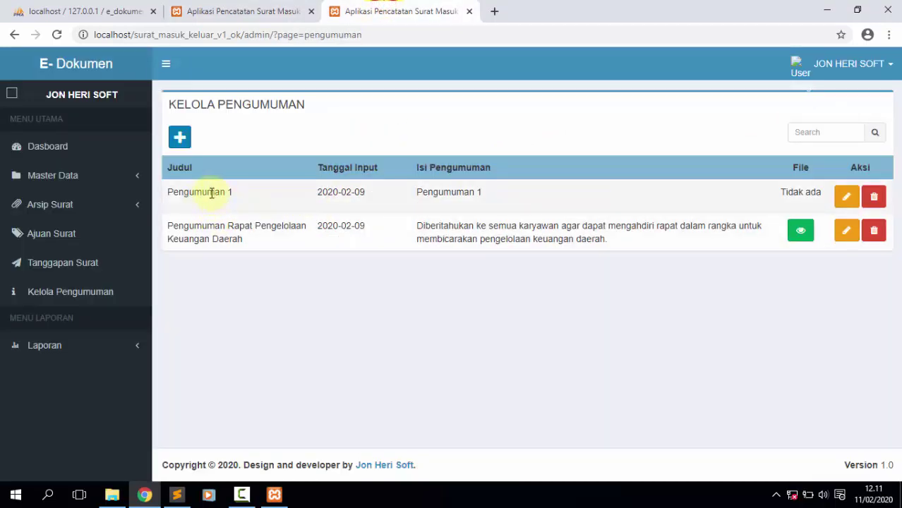
Compare the second public announcement heading against the admin announcement table.
left_click(219, 8)
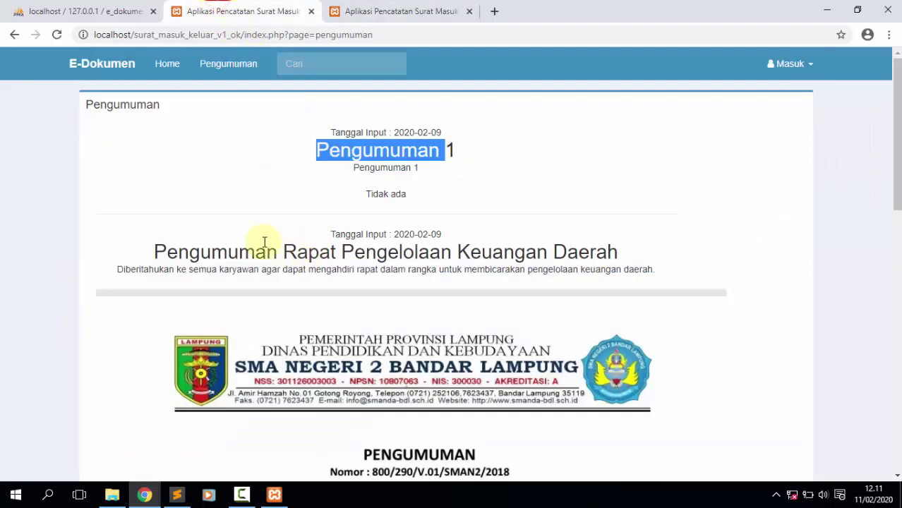
double_click(233, 251)
key("shift+Right")
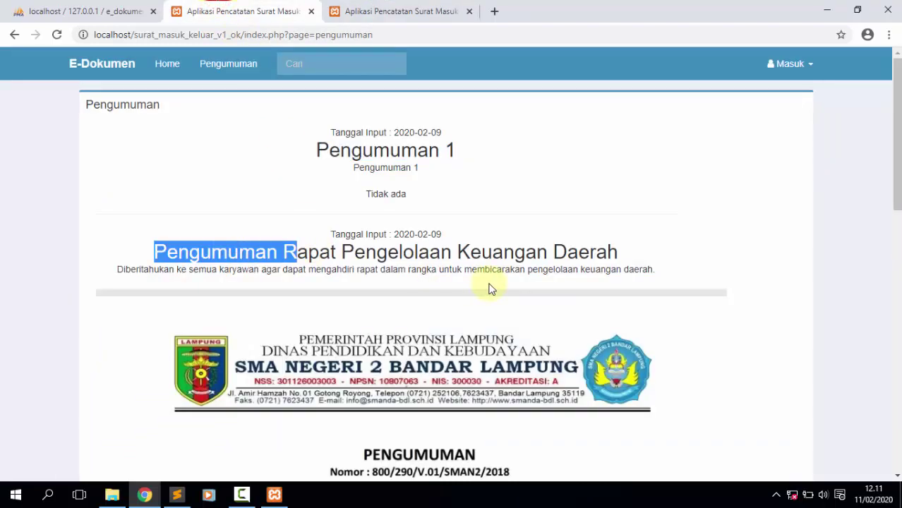
key("shift+Right")
key("shift+Right")
key("shift+Right")
key("shift+Right")
key("shift+Right")
key("shift+Right")
key("shift+Right")
key("shift+Right")
key("shift+Right")
key("shift+Right")
key("shift+Right")
key("shift+Right")
key("shift+Right")
key("shift+Right")
key("shift+Right")
key("shift+Right")
key("shift+Right")
key("shift+Right")
key("shift+Right")
key("shift+Right")
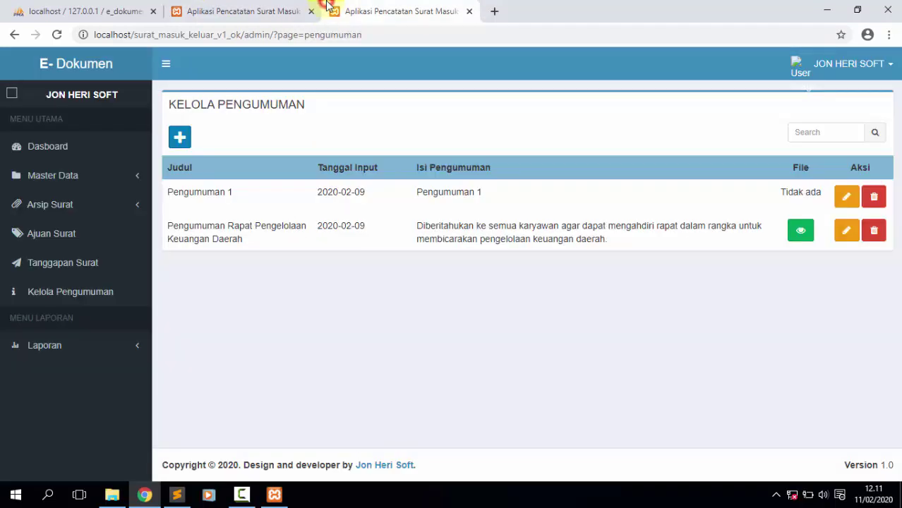
left_click(330, 10)
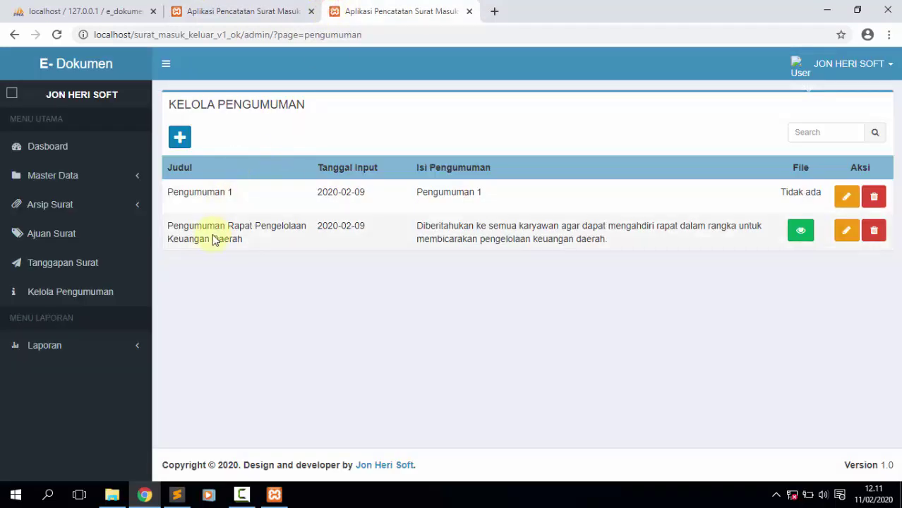
left_click(246, 8)
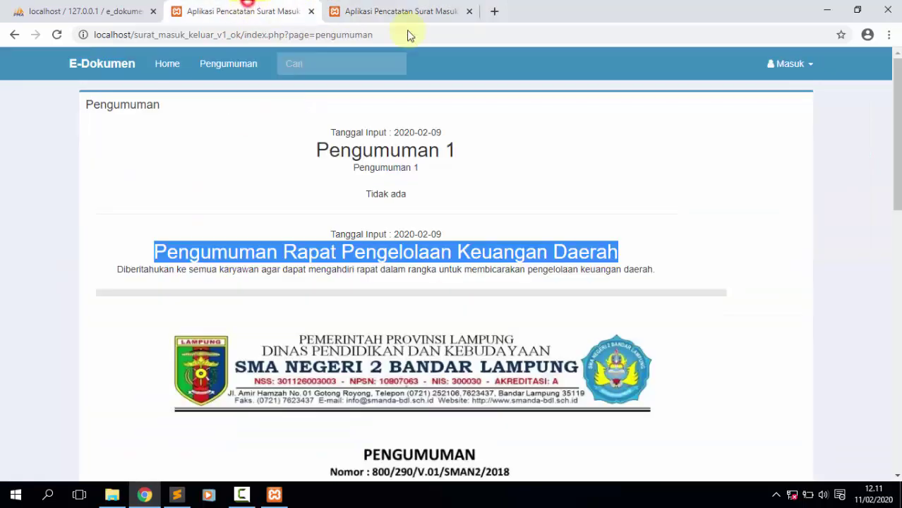
left_click_drag(897, 131, 895, 390)
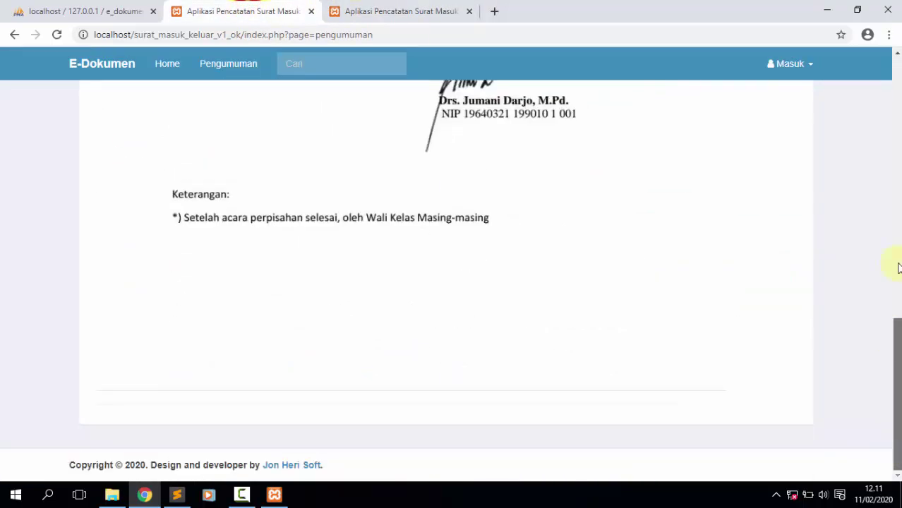
scroll(900, 268, "up", 15)
left_click(445, 13)
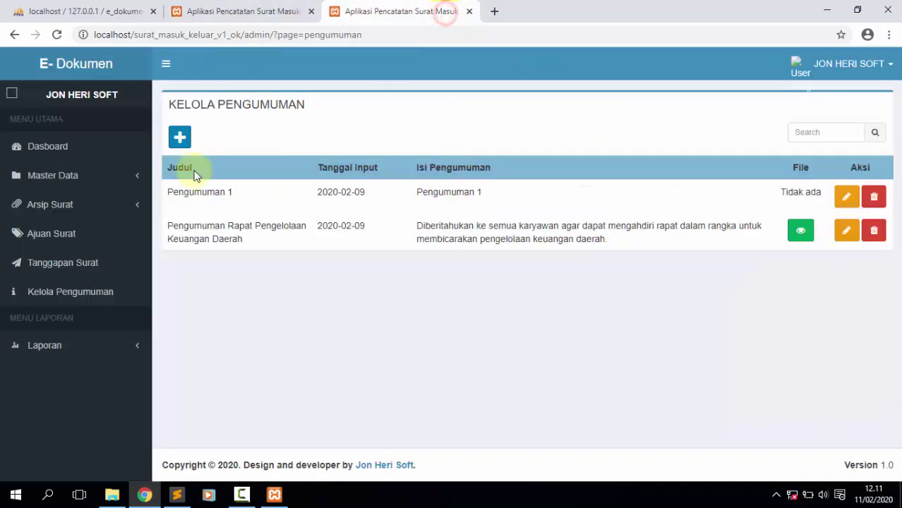
Create the announcement 'Himbauan Untuk Goro' about goro in the housing complex, saved without a file.
left_click(180, 139)
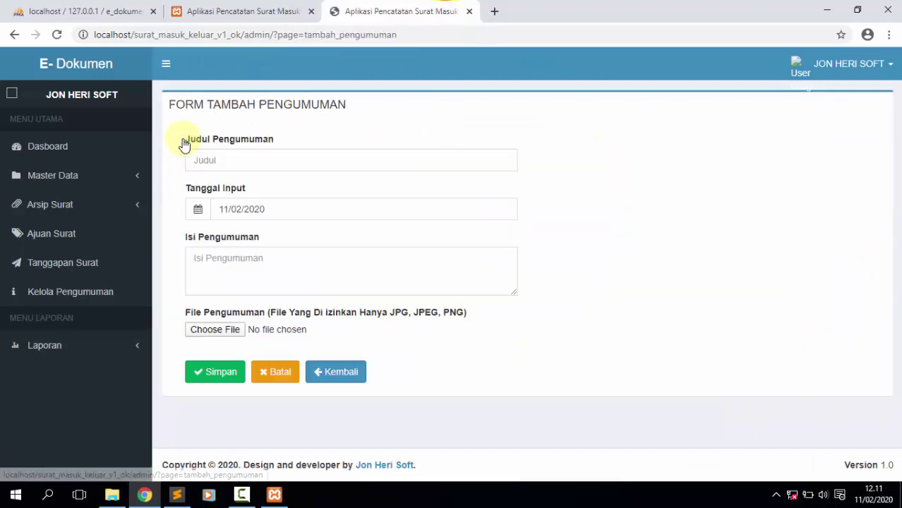
left_click(226, 157)
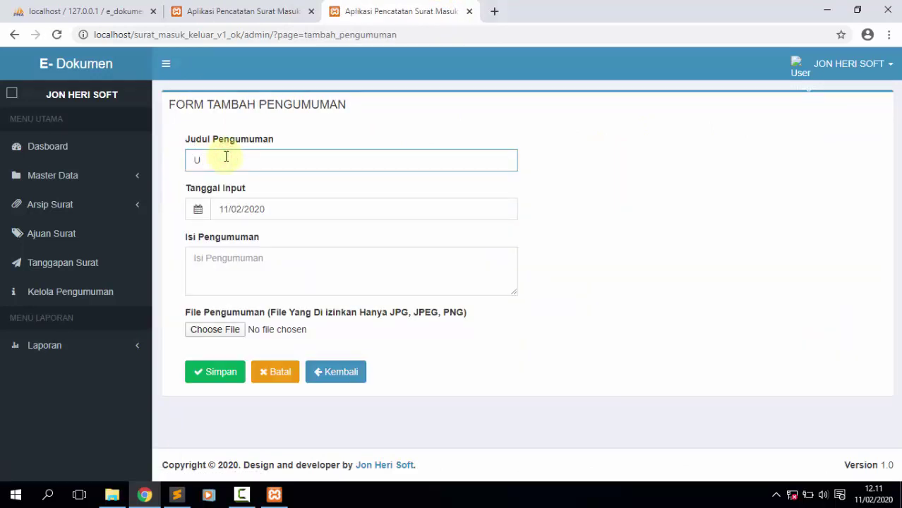
key("BackSpace")
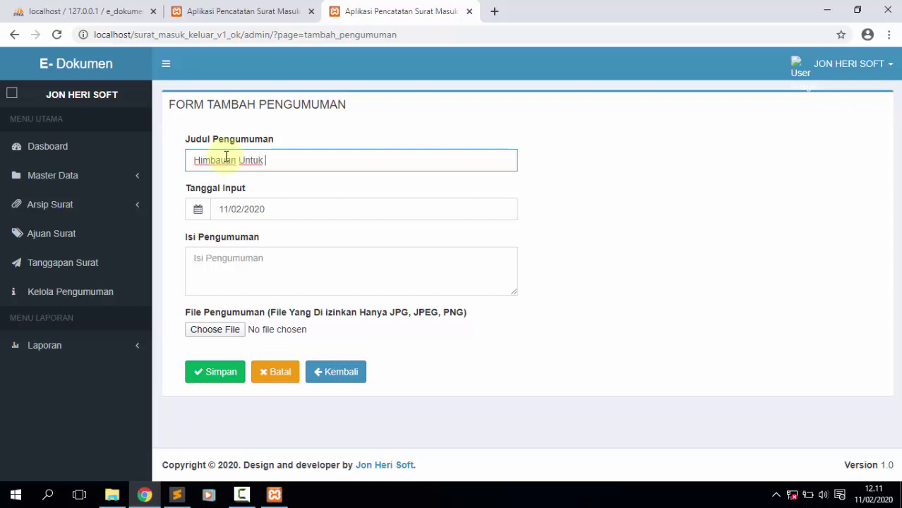
type("Goro")
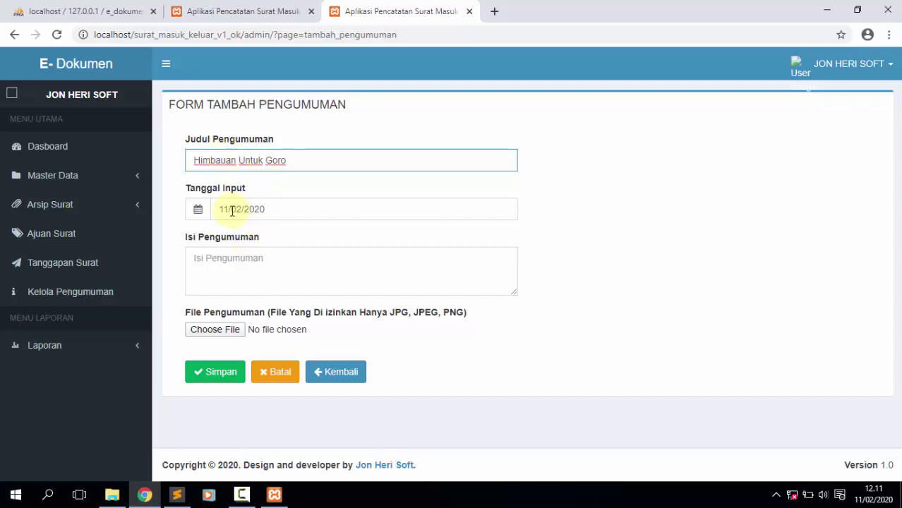
left_click(248, 269)
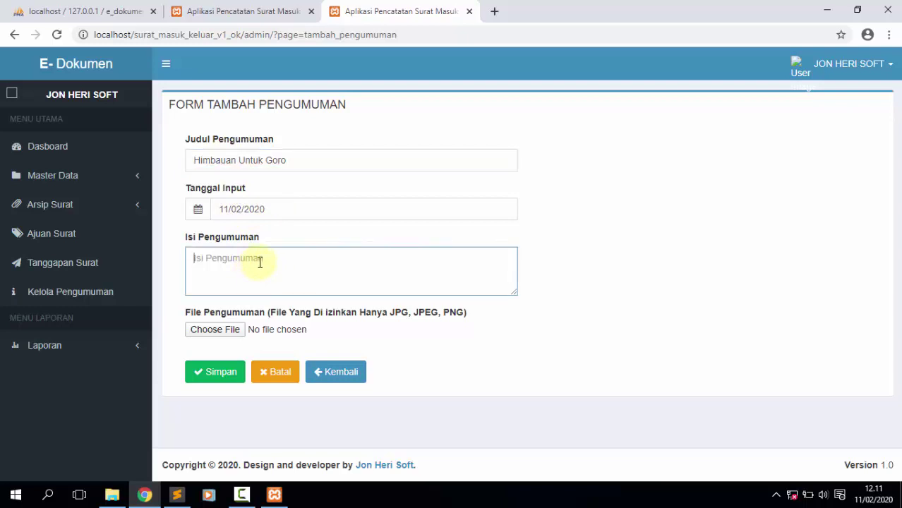
type("U")
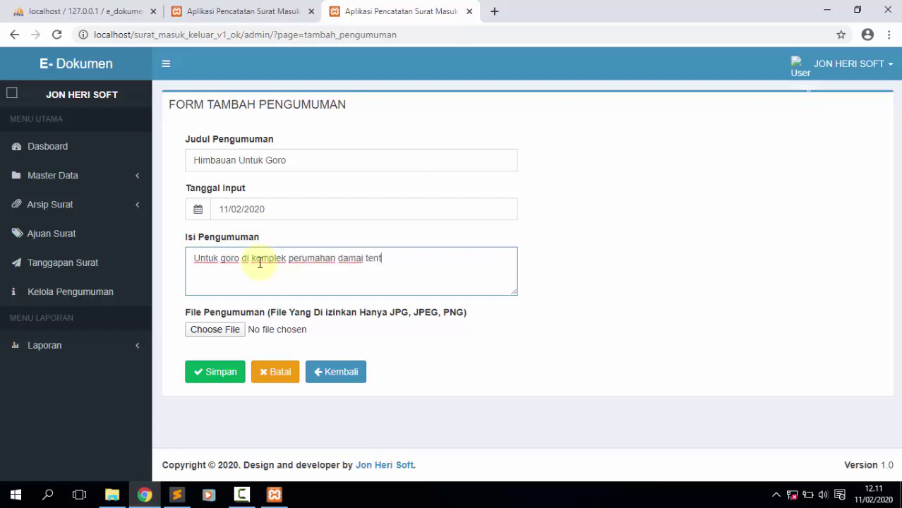
left_click(217, 331)
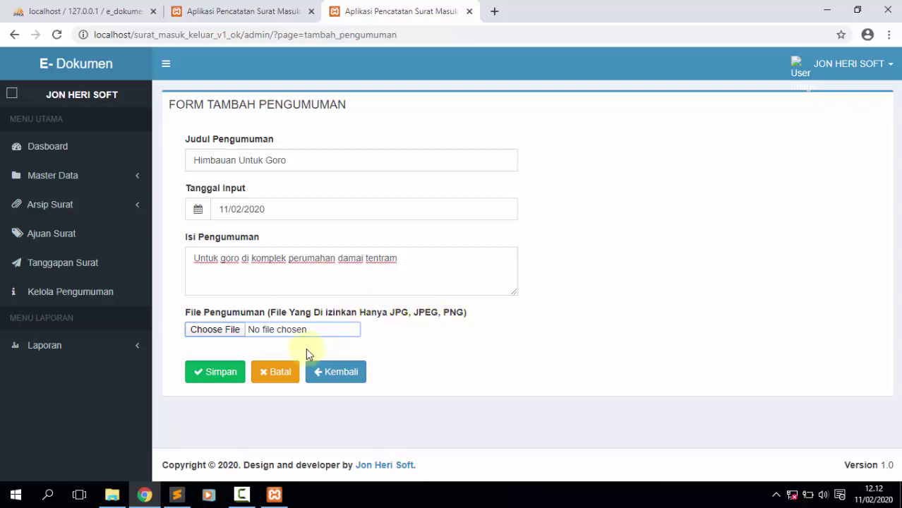
left_click(219, 372)
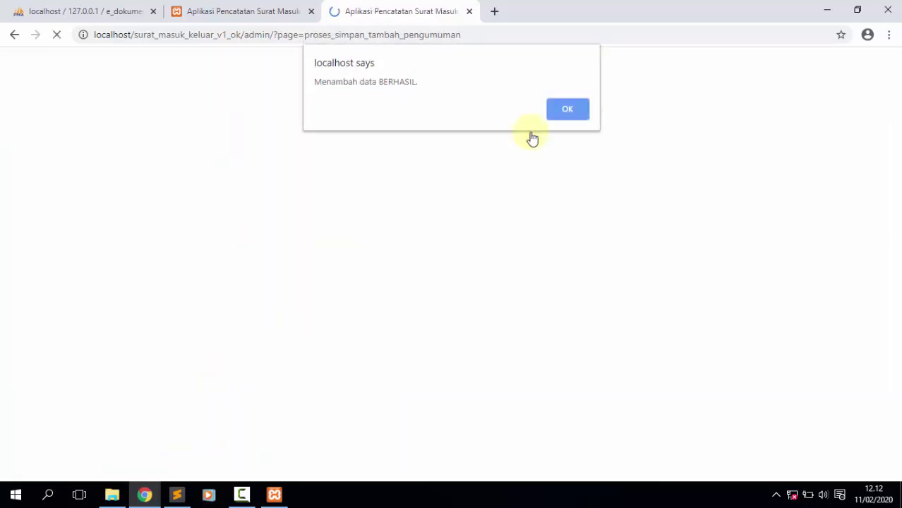
left_click(554, 117)
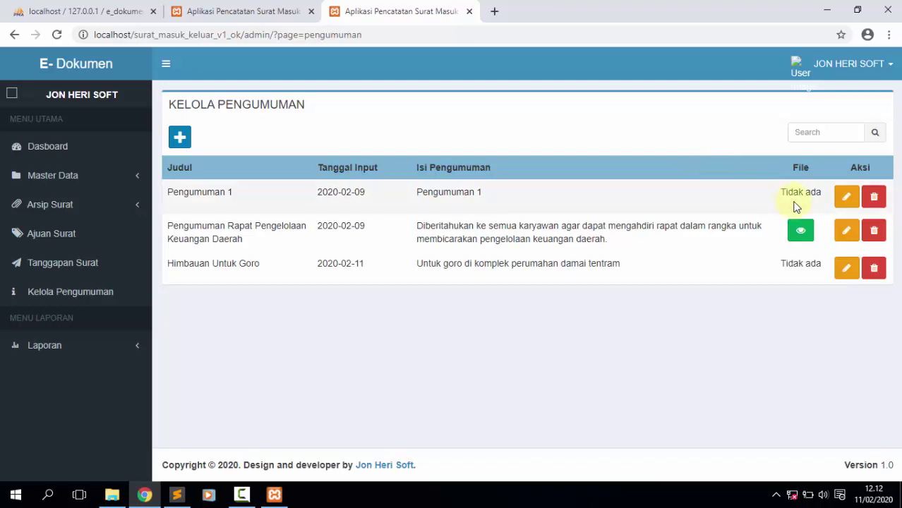
Attach the contoh Bsurat Bundangan Brapat image to Himbauan Untuk Goro and save it.
left_click(847, 267)
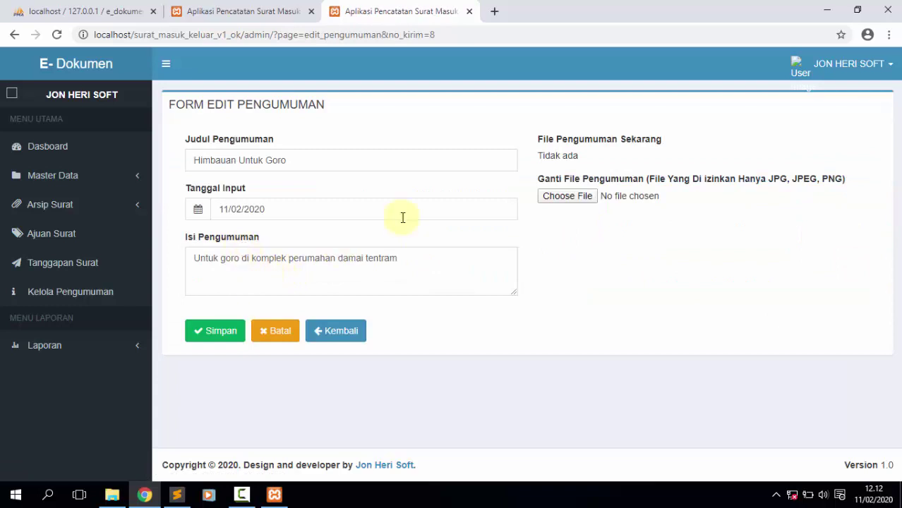
left_click(590, 195)
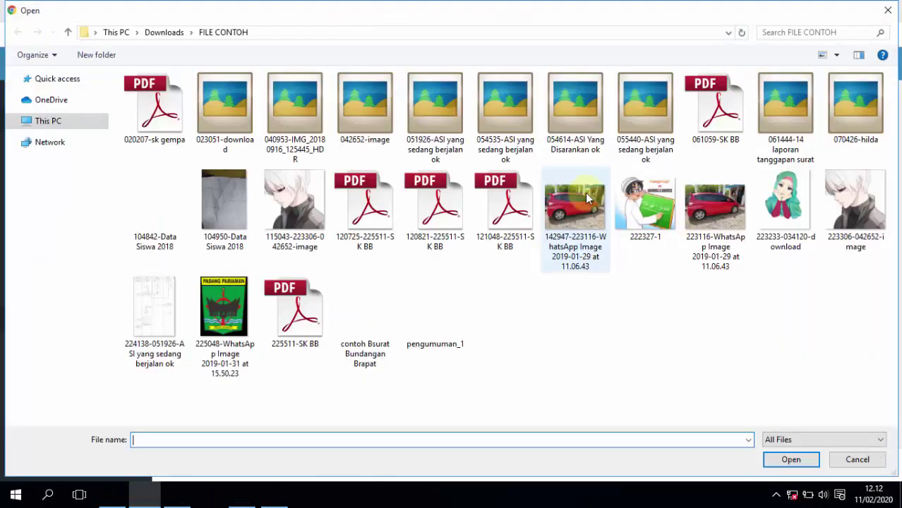
double_click(362, 316)
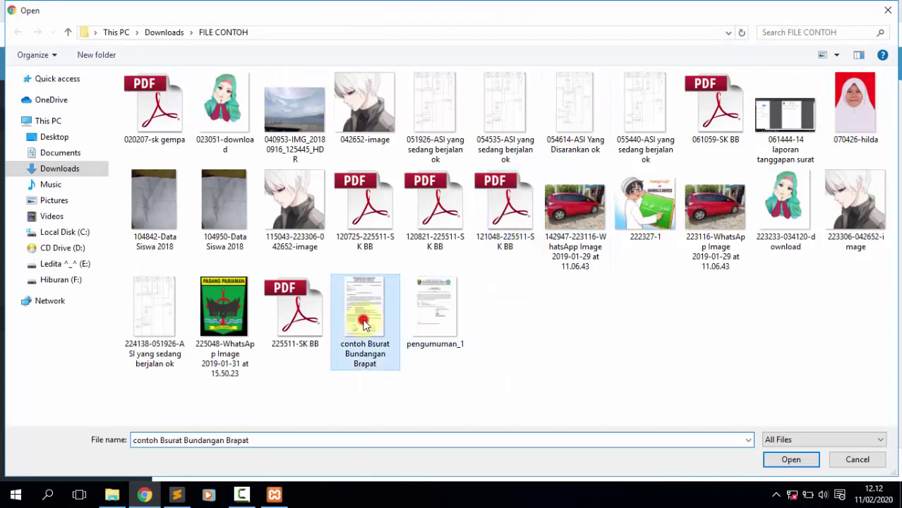
left_click(203, 337)
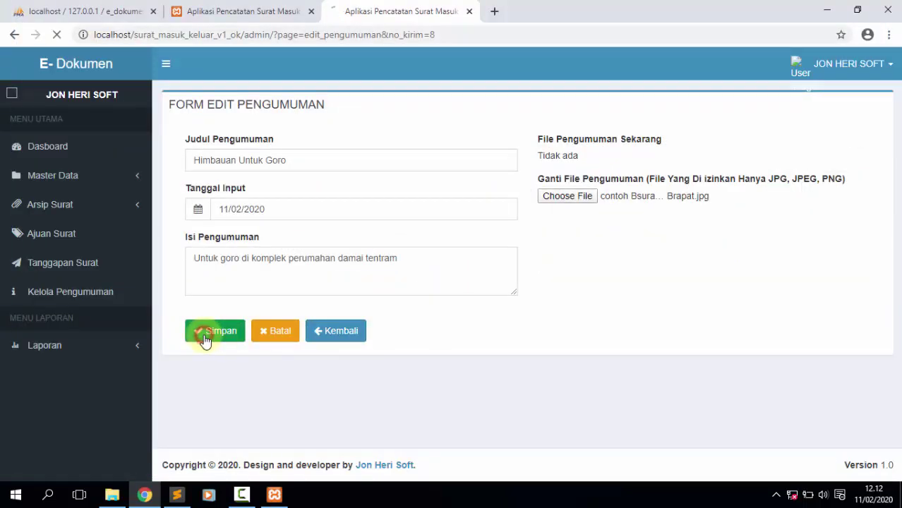
left_click(565, 109)
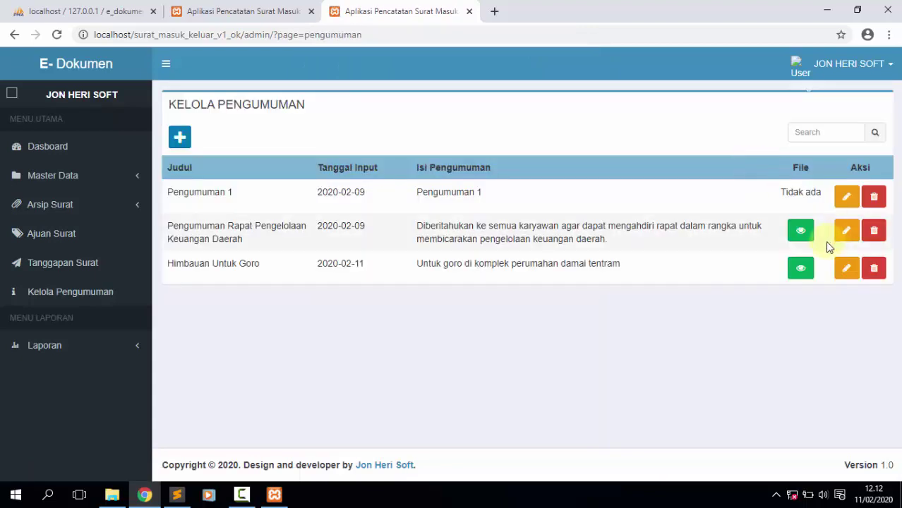
View the attached letter image, then close it.
left_click(797, 271)
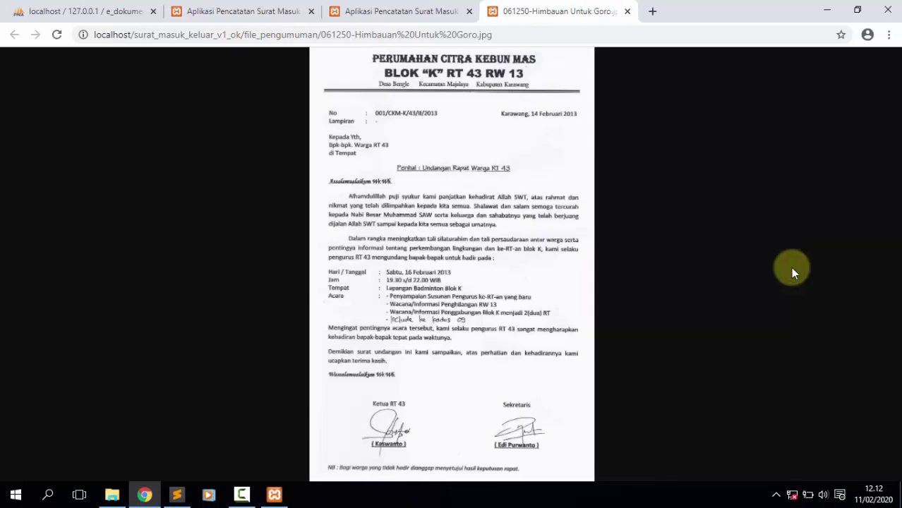
left_click(628, 12)
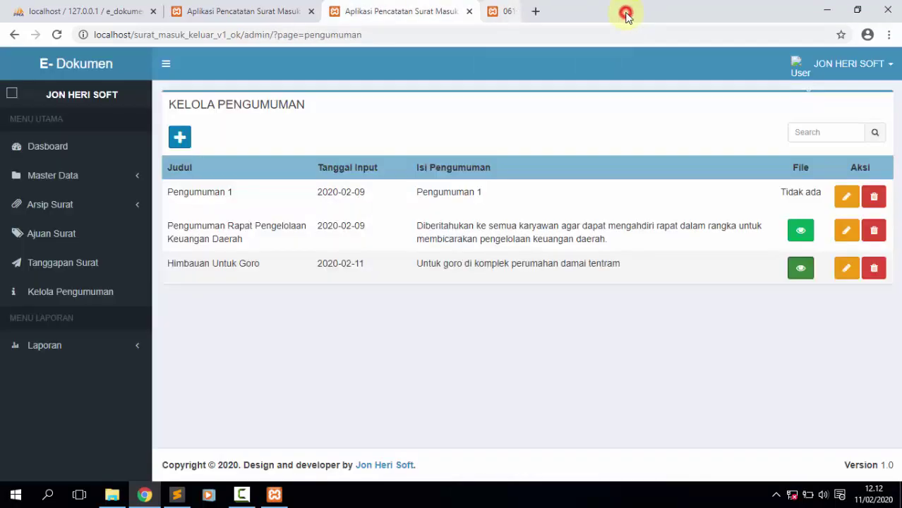
left_click(218, 4)
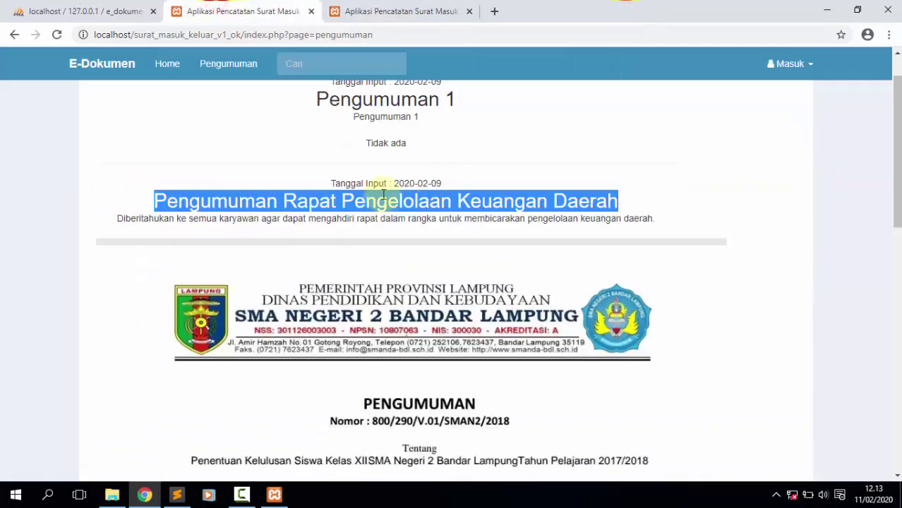
Reload the public Pengumuman page and check the Himbauan Untuk Goro entry with its letter image.
left_click(202, 63)
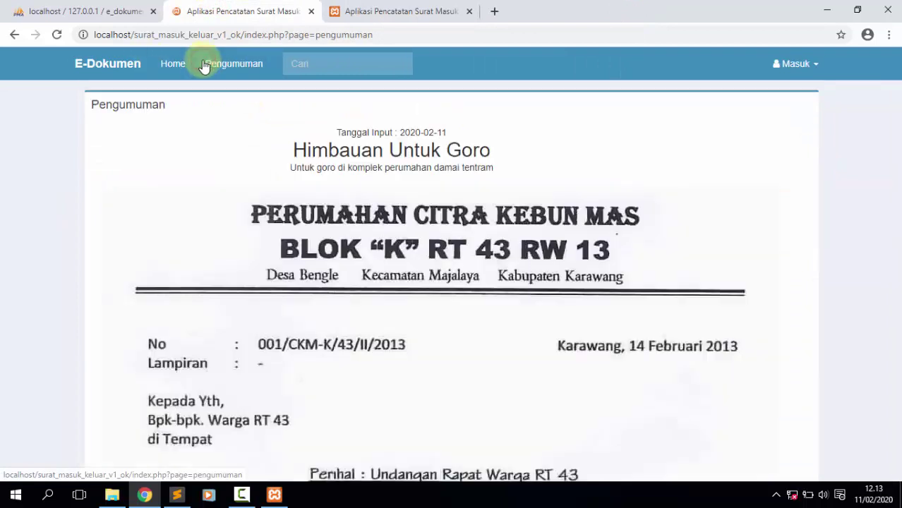
mouse_move(897, 90)
left_mouse_down()
mouse_move(897, 114)
mouse_move(896, 91)
left_mouse_up()
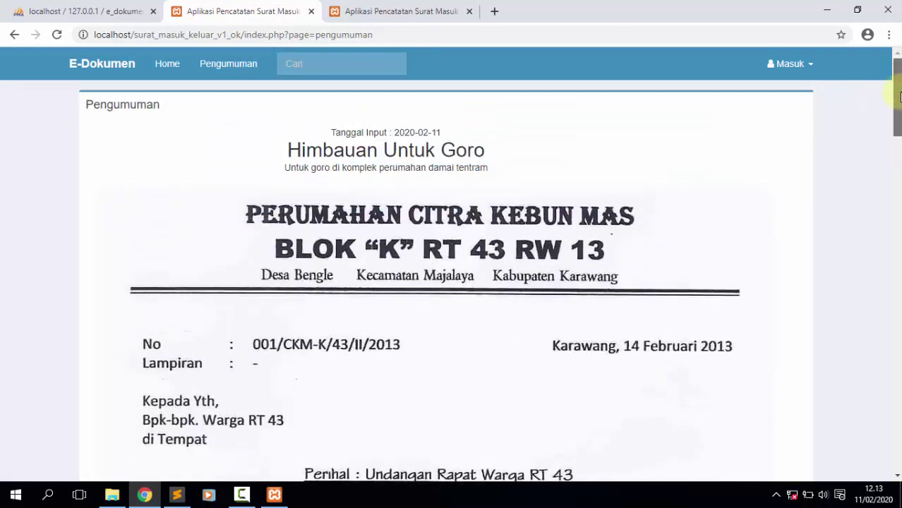
double_click(355, 151)
left_click_drag(355, 152, 420, 150)
left_click(408, 6)
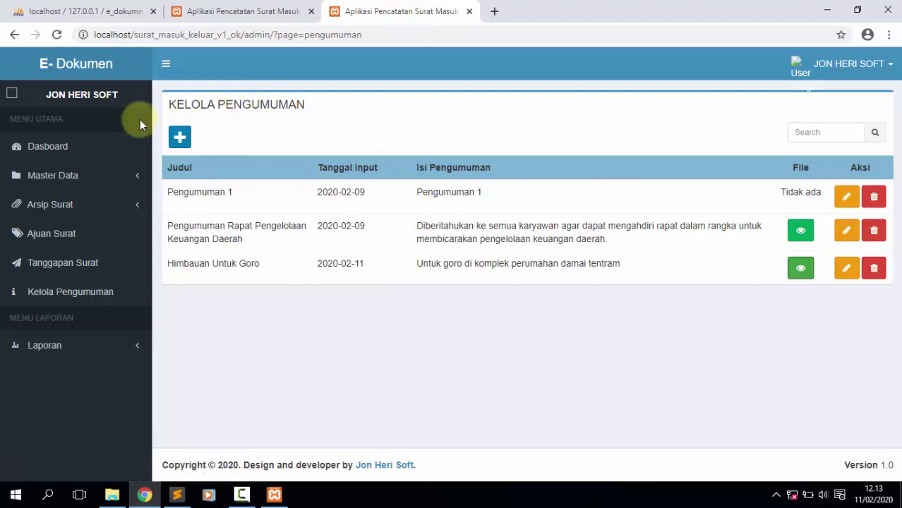
Open Lap. Surat Masuk under Laporan, start printing it, then cancel the print dialog.
left_click(116, 244)
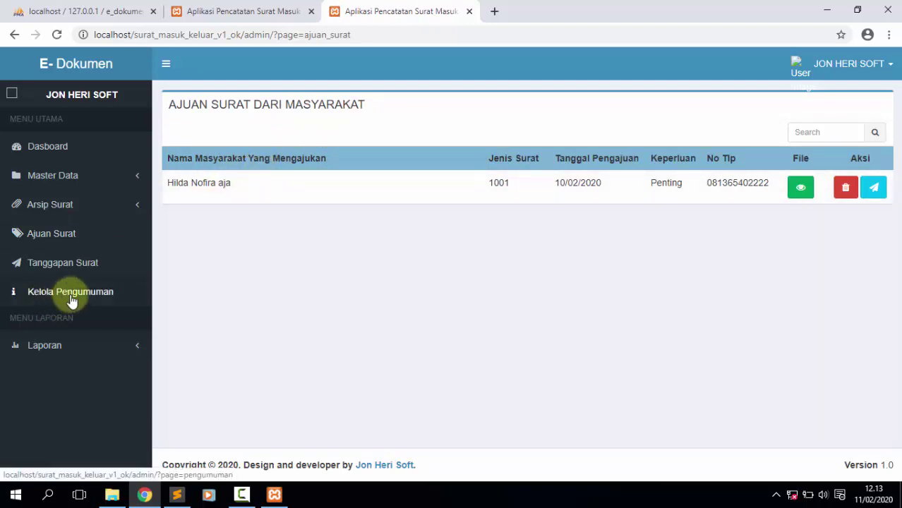
left_click(62, 346)
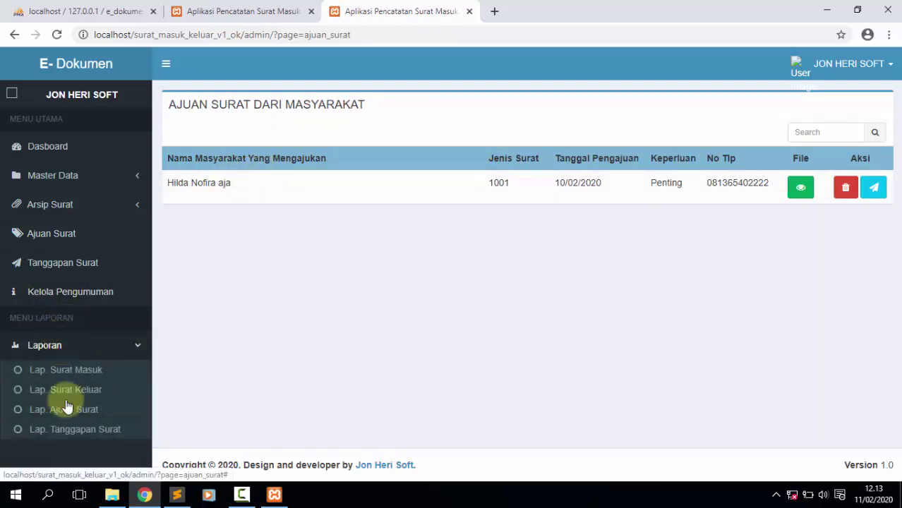
left_click(83, 373)
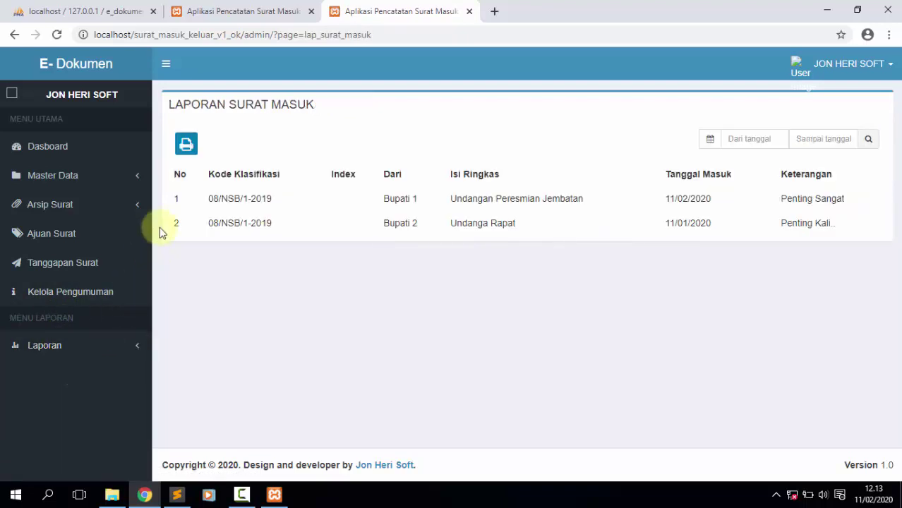
left_click(187, 145)
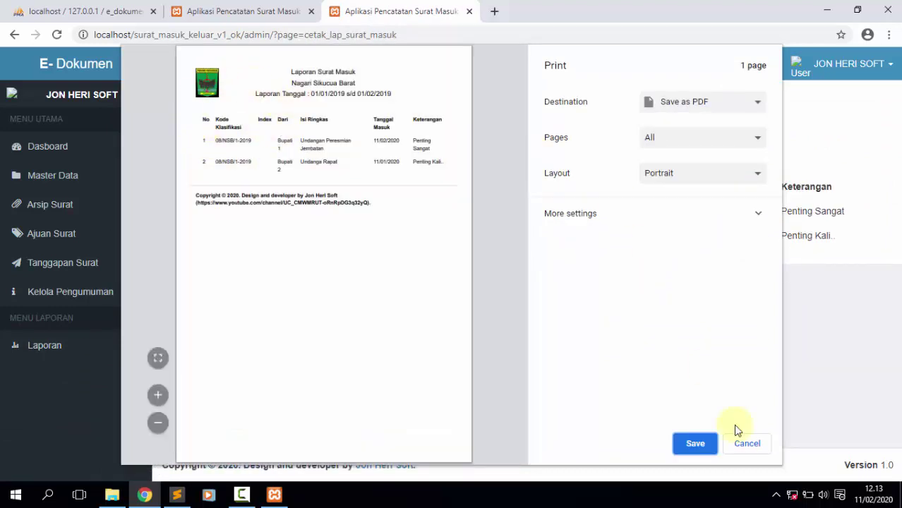
left_click(745, 445)
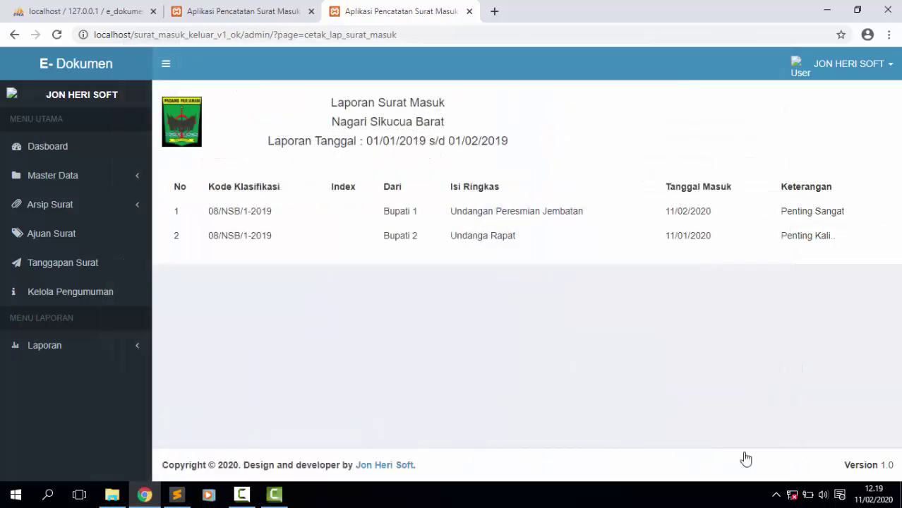
left_click(827, 73)
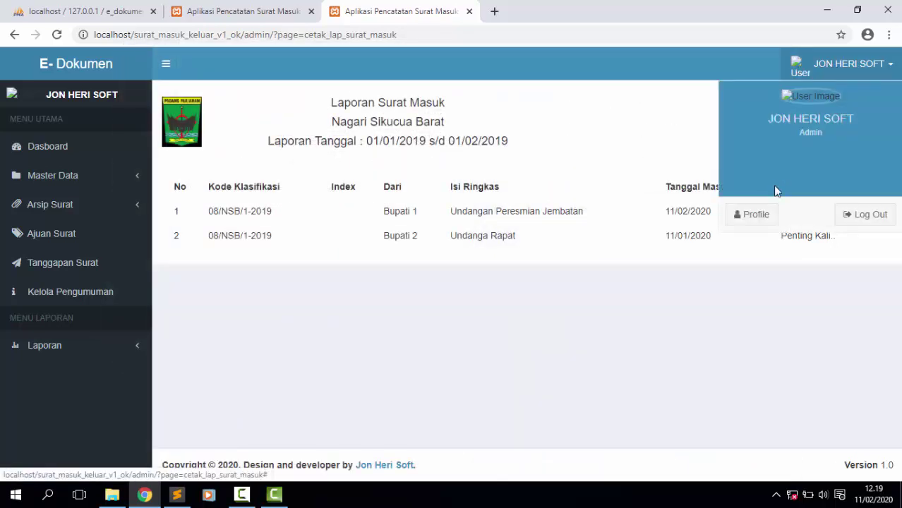
left_click(762, 215)
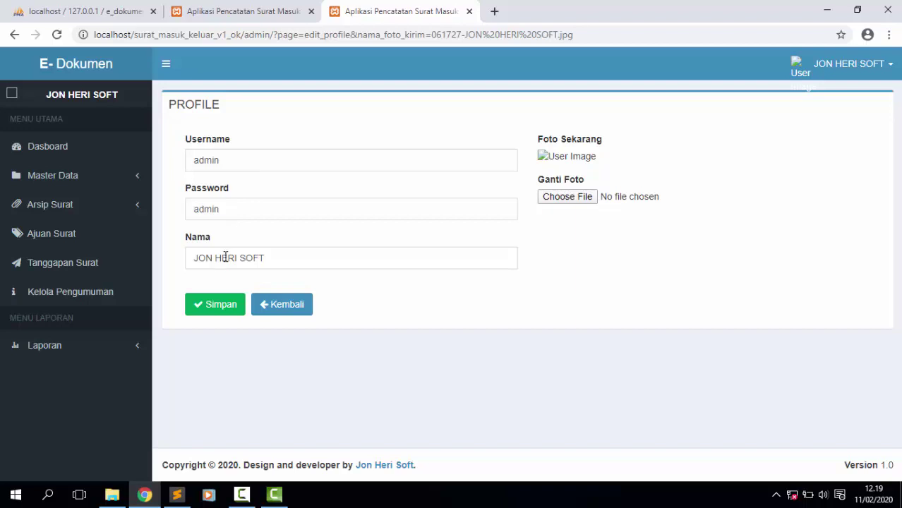
left_click(544, 196)
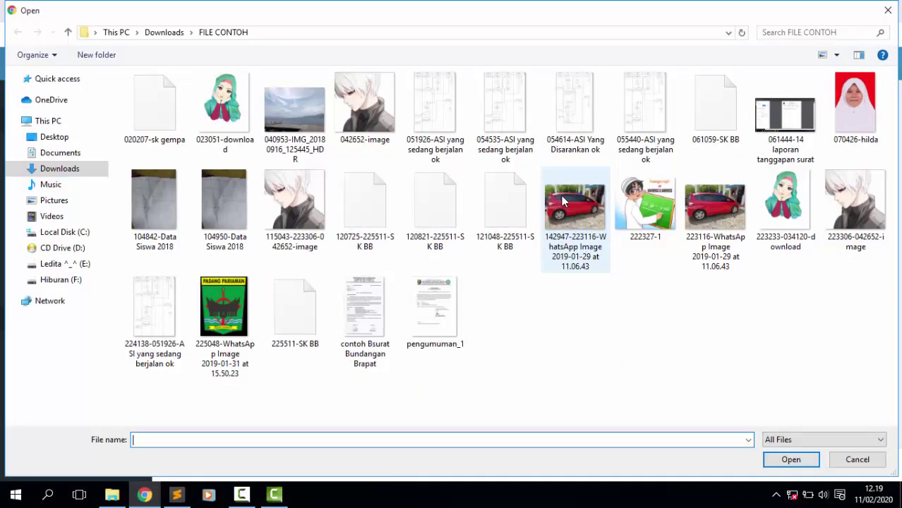
left_click(858, 216)
left_click(790, 460)
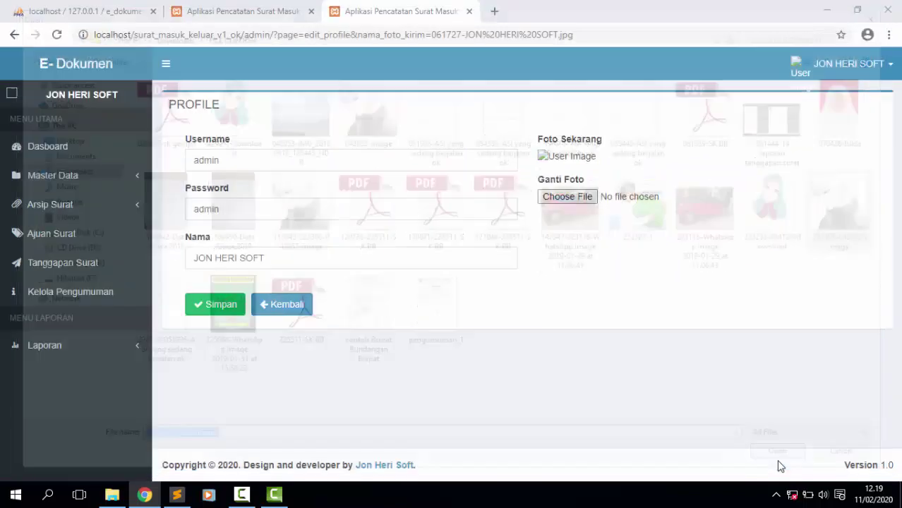
left_click(215, 311)
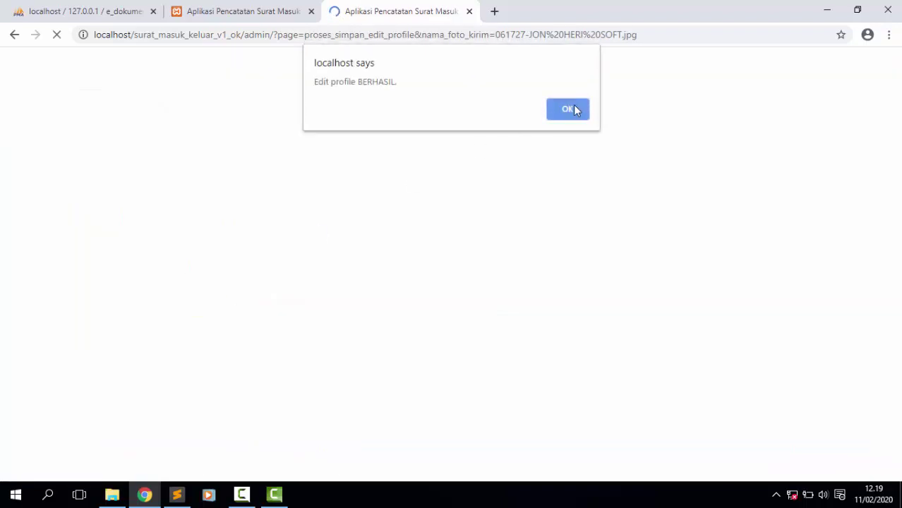
left_click(573, 109)
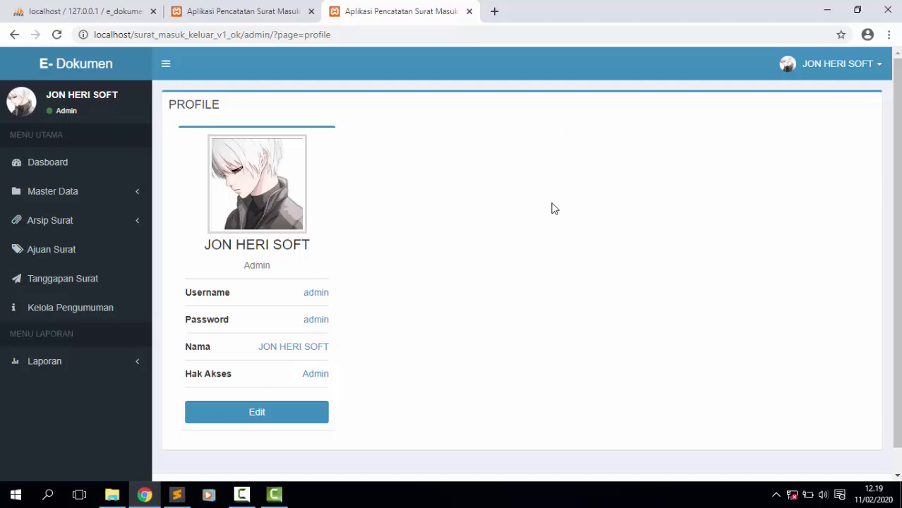
Log out of the admin account.
left_click(834, 74)
left_click(845, 219)
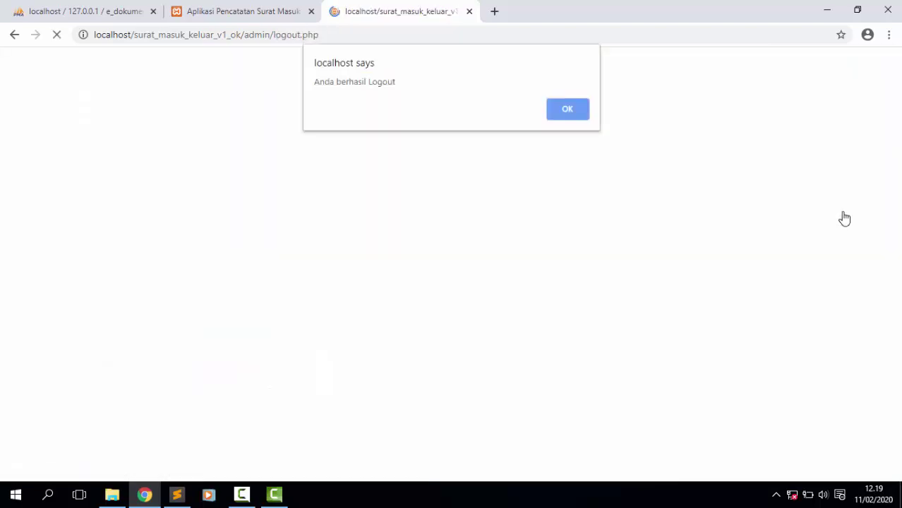
left_click(570, 114)
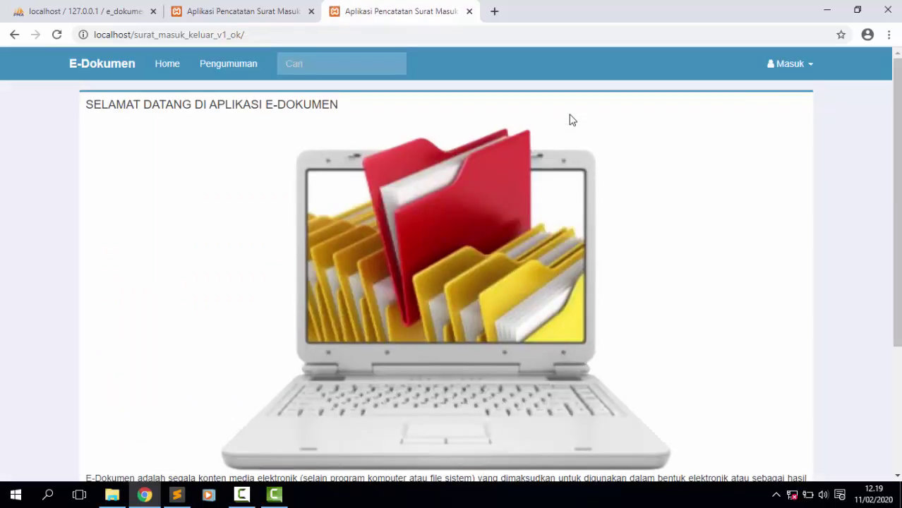
Attempt a Masyarakat login with the admin credentials, which is rejected.
left_click(790, 76)
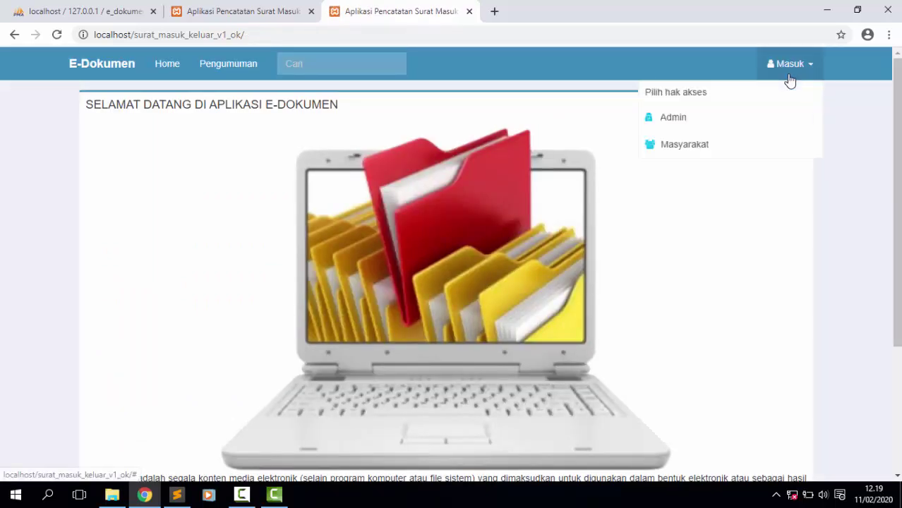
left_click(685, 146)
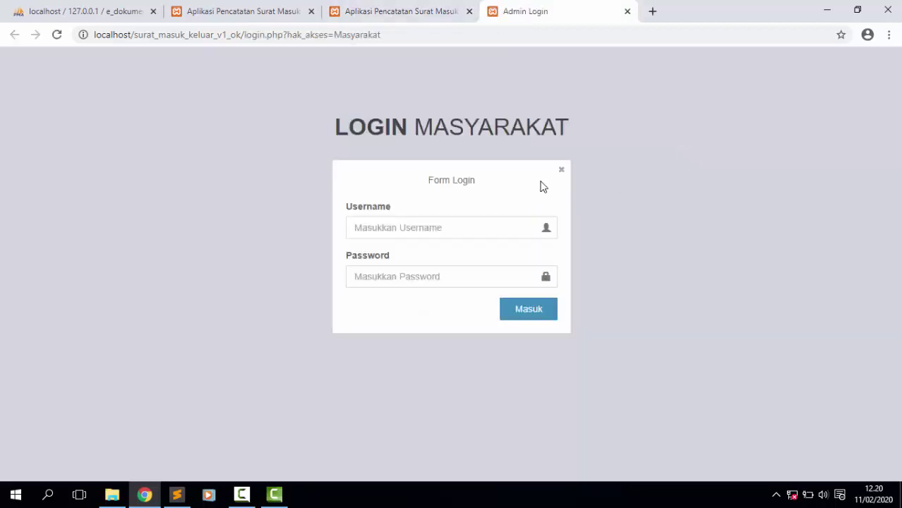
left_click(450, 222)
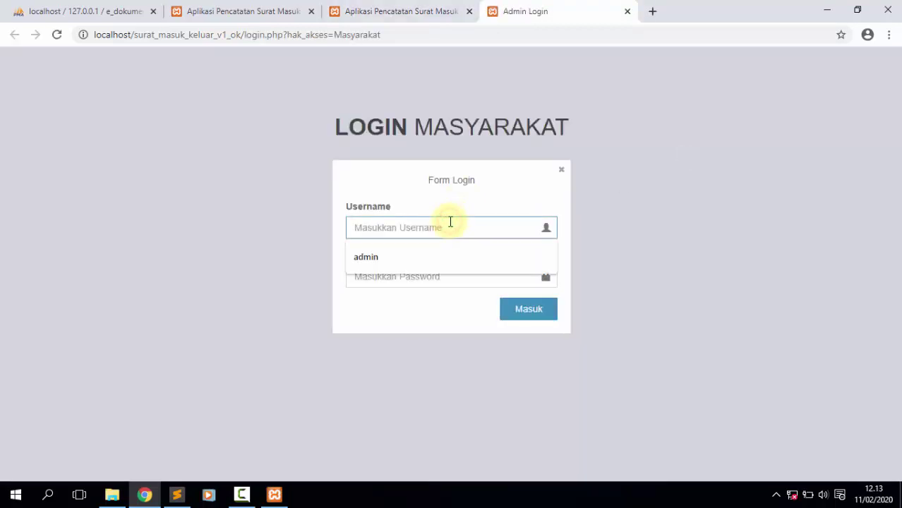
type("admin")
key("Tab")
type("admin")
key("Return")
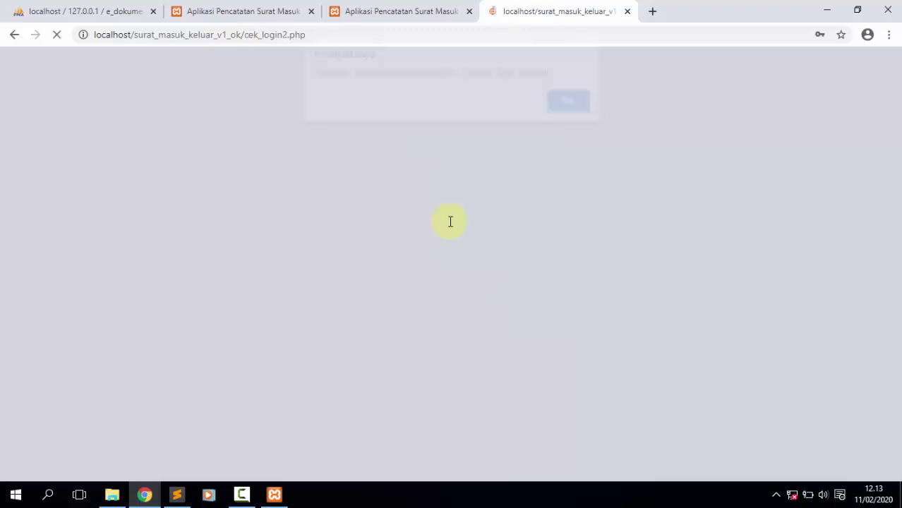
key("Return")
Look up the community user accounts in tb_user in phpMyAdmin.
left_click(442, 229)
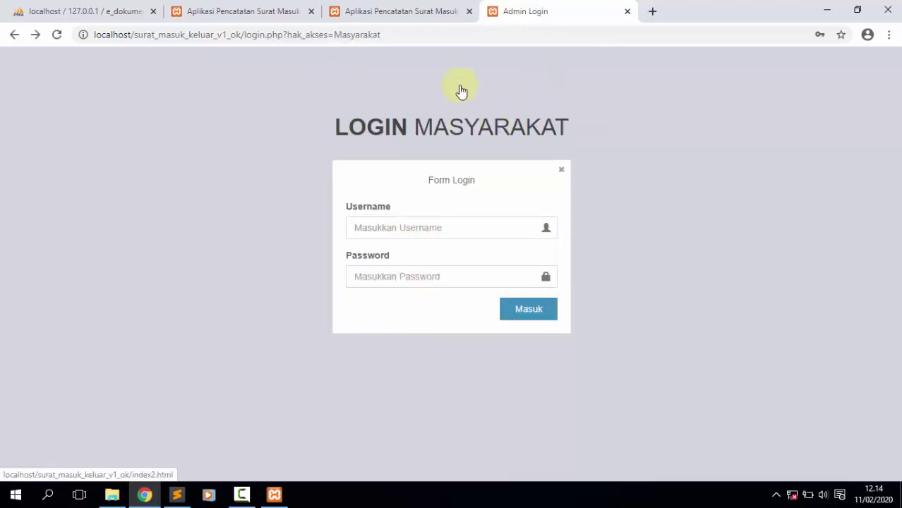
left_click(394, 9)
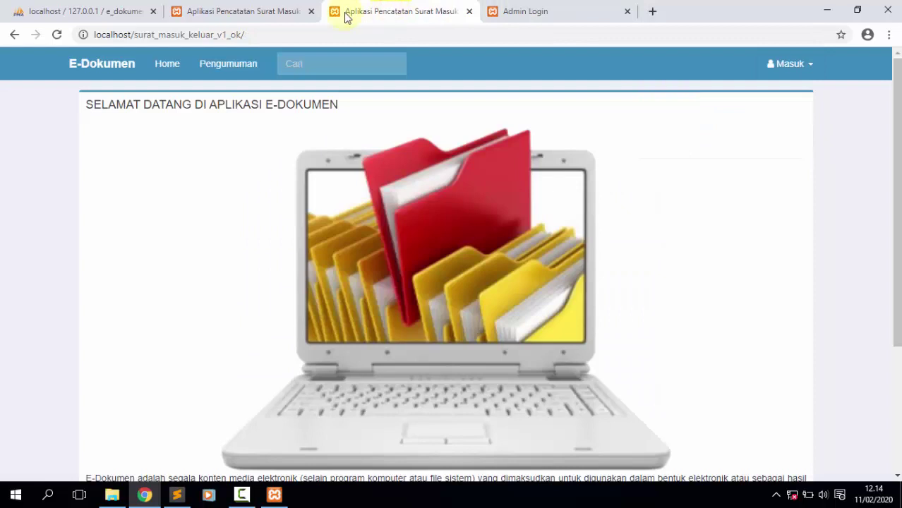
left_click(31, 12)
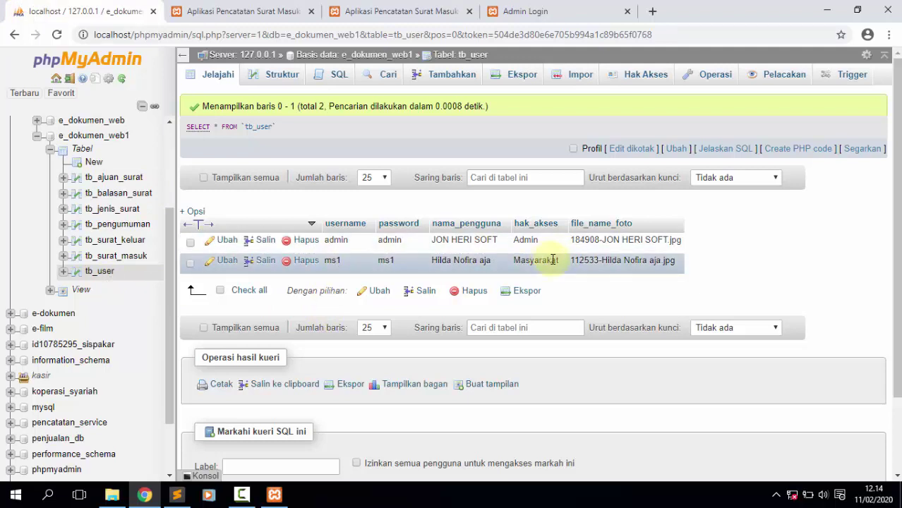
Log in as Masyarakat with the community account from tb_user and dismiss the success alert.
left_click(523, 11)
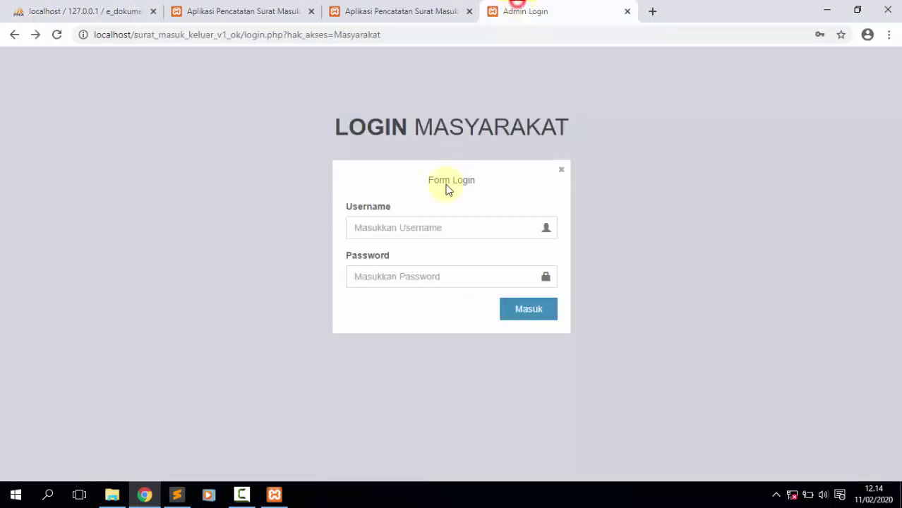
left_click(422, 228)
type("ms1")
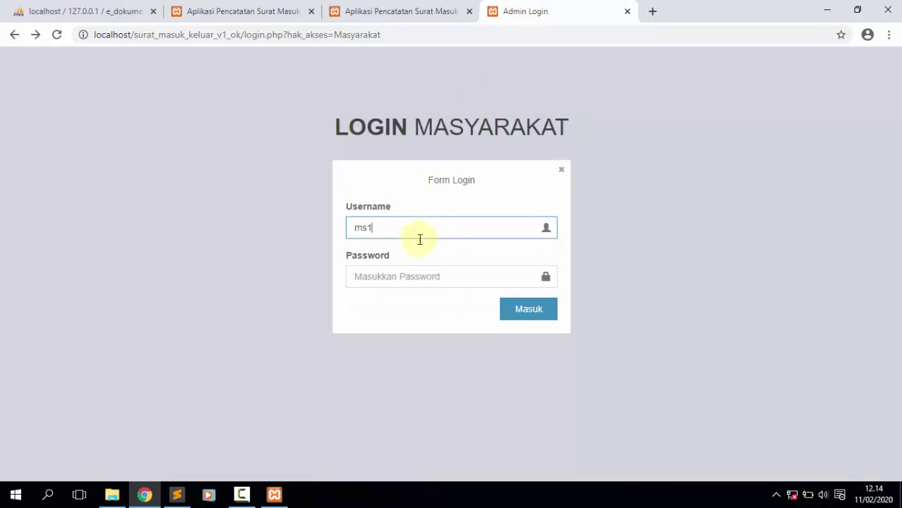
left_click(399, 282)
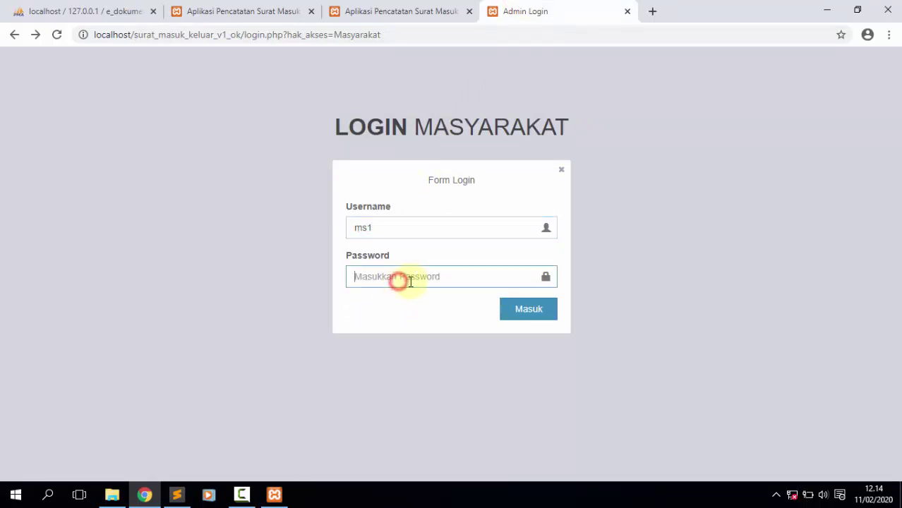
type("ms")
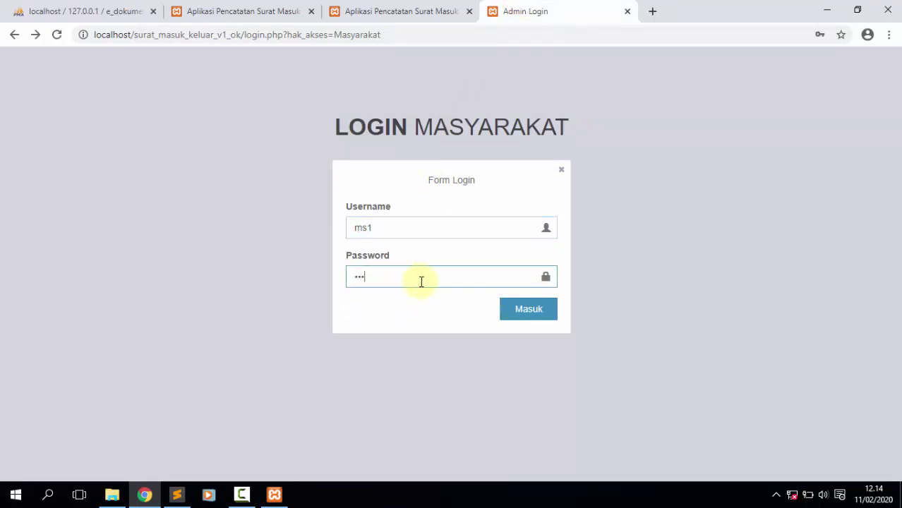
left_click(510, 315)
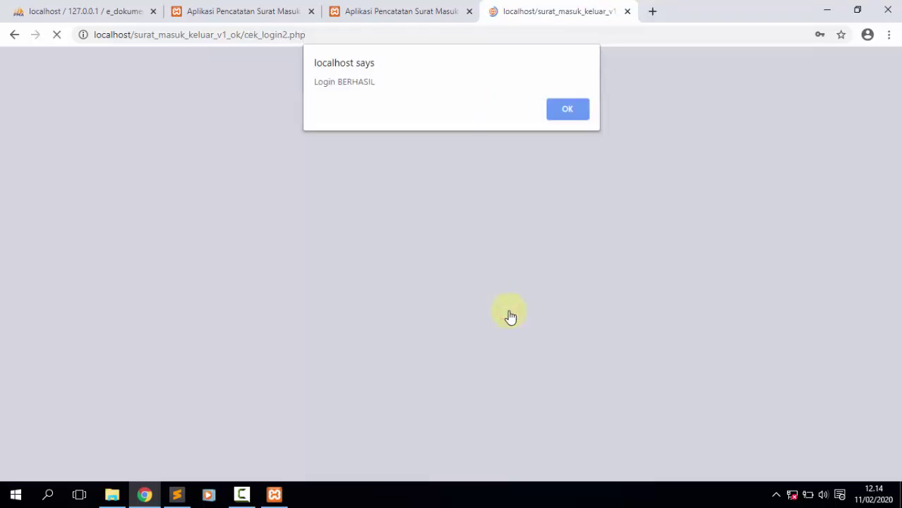
key("Return")
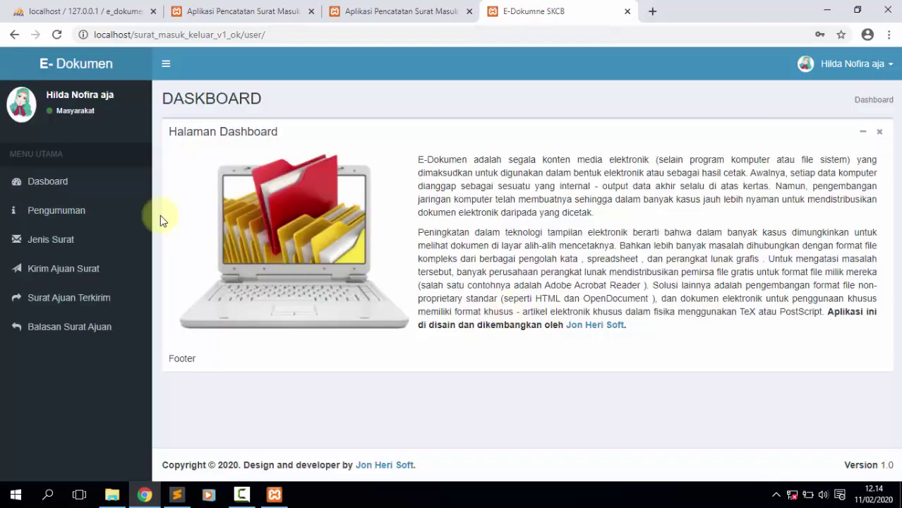
Browse the Pengumuman, Kirim Ajuan Surat, Surat Ajuan Terkirim and Balasan Surat Ajuan pages, then minimize Chrome and Sublime Text.
left_click(71, 209)
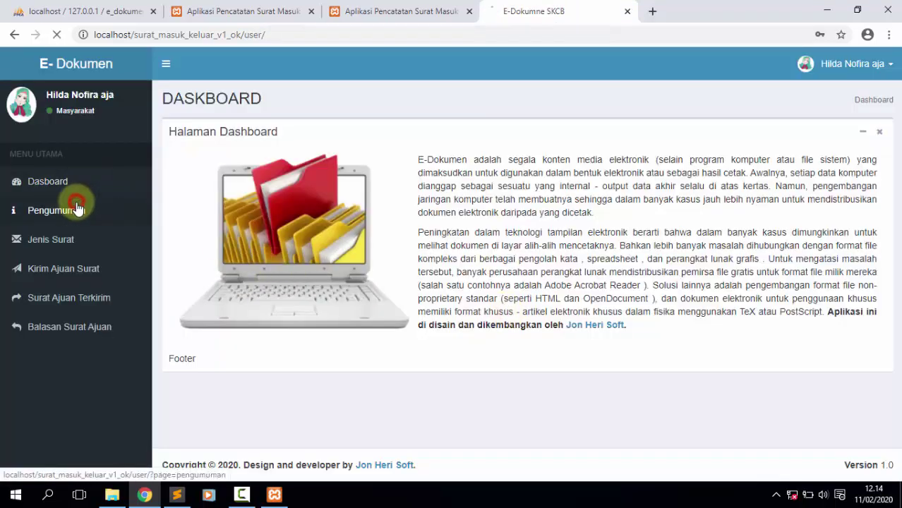
left_click_drag(896, 173, 893, 62)
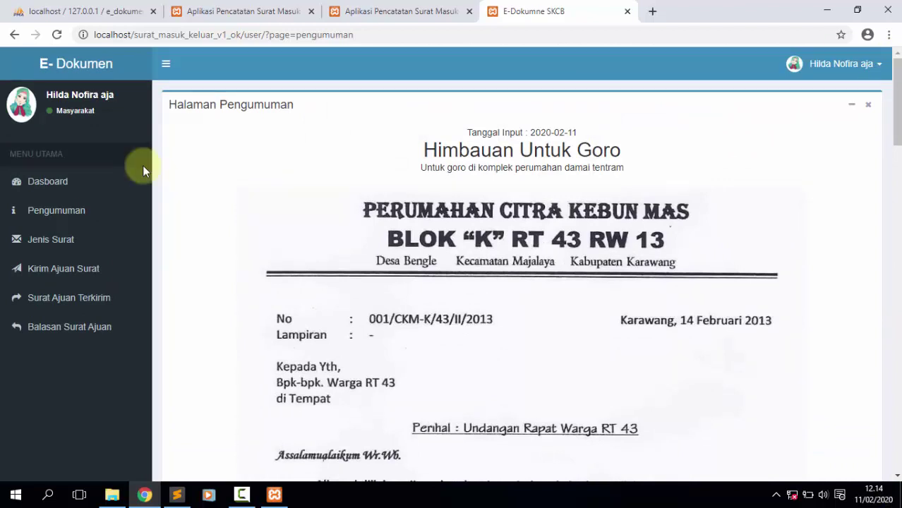
left_click(76, 275)
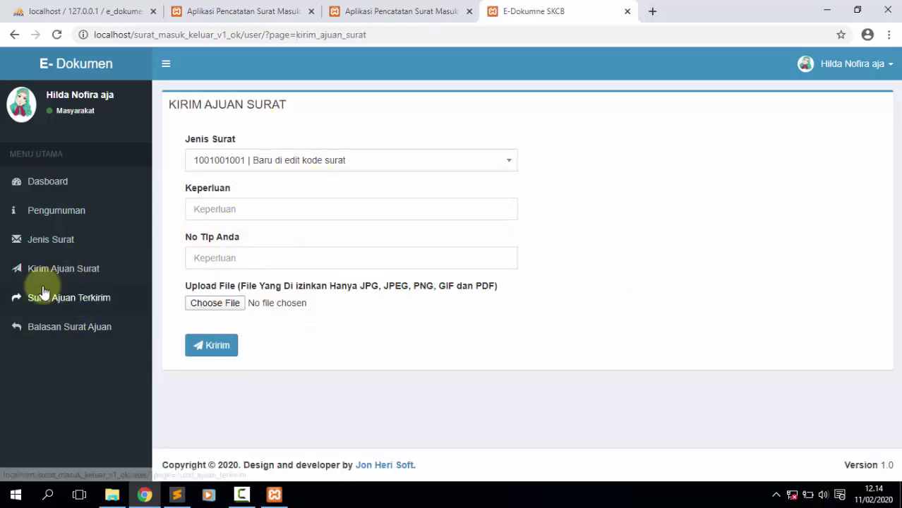
left_click(95, 304)
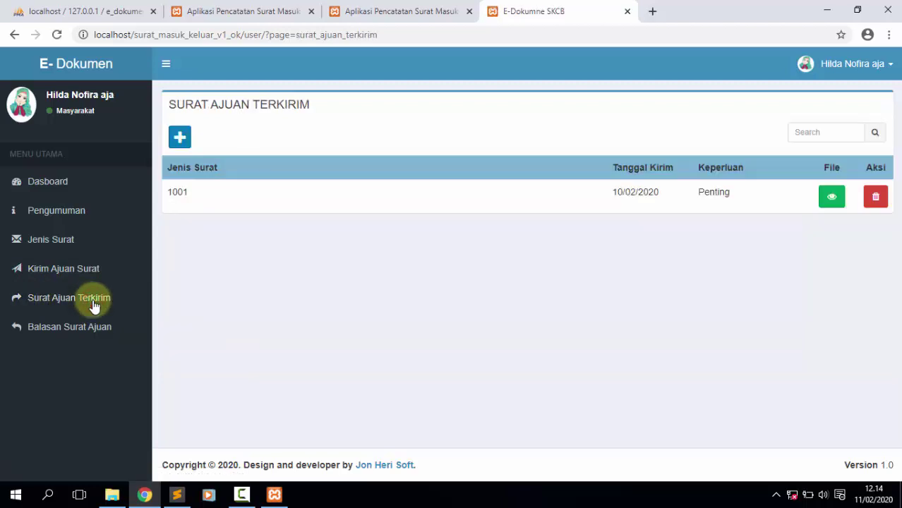
left_click(81, 329)
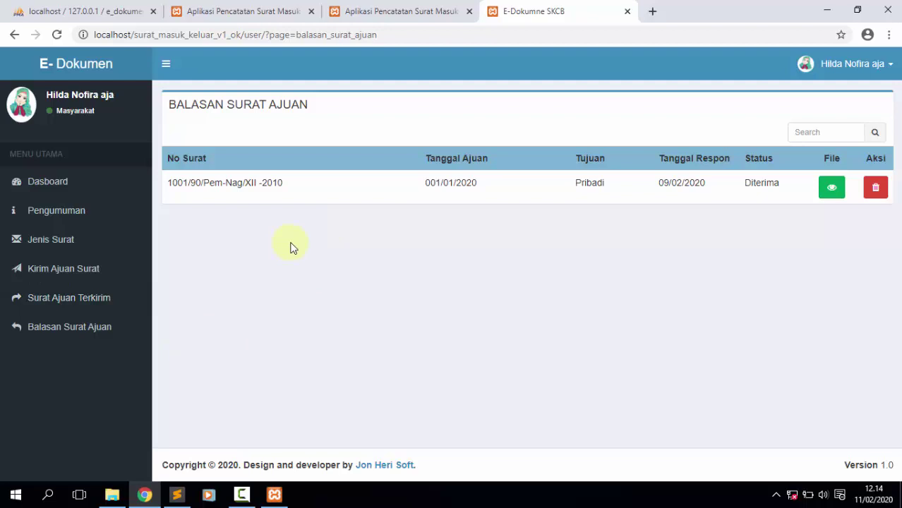
left_click(829, 15)
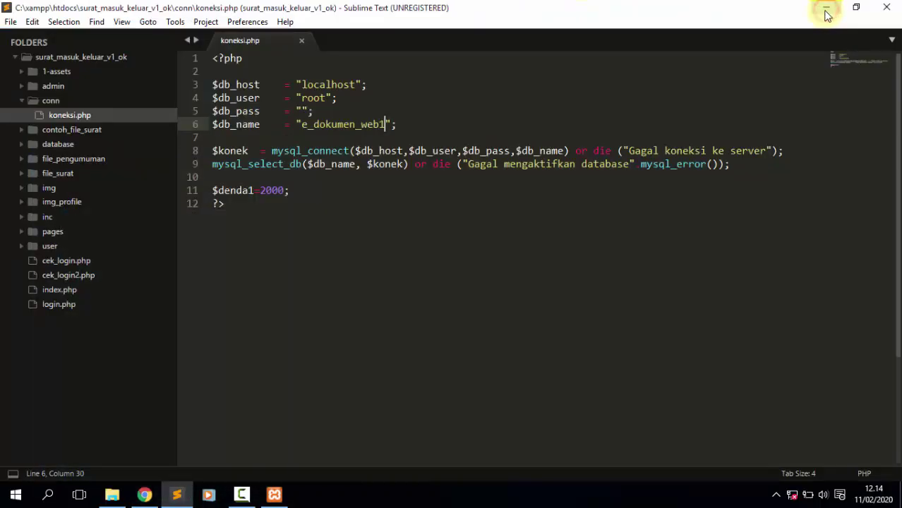
left_click(828, 11)
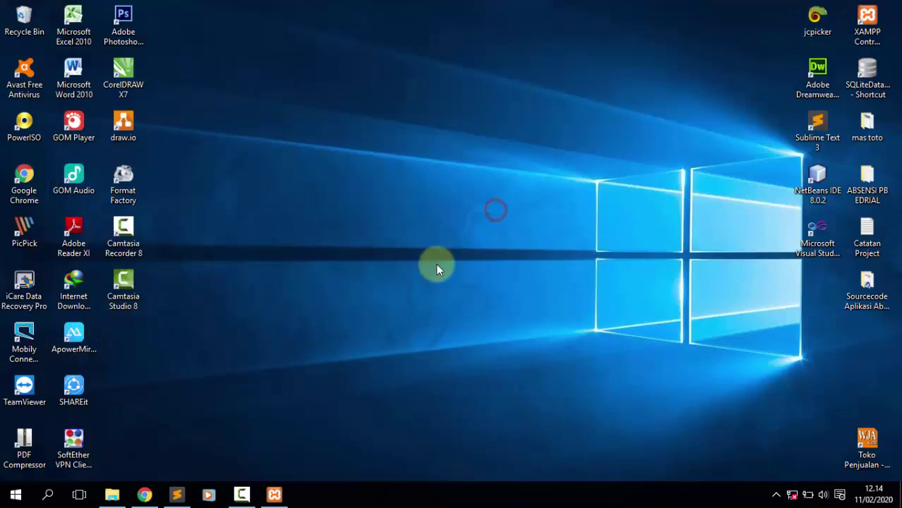